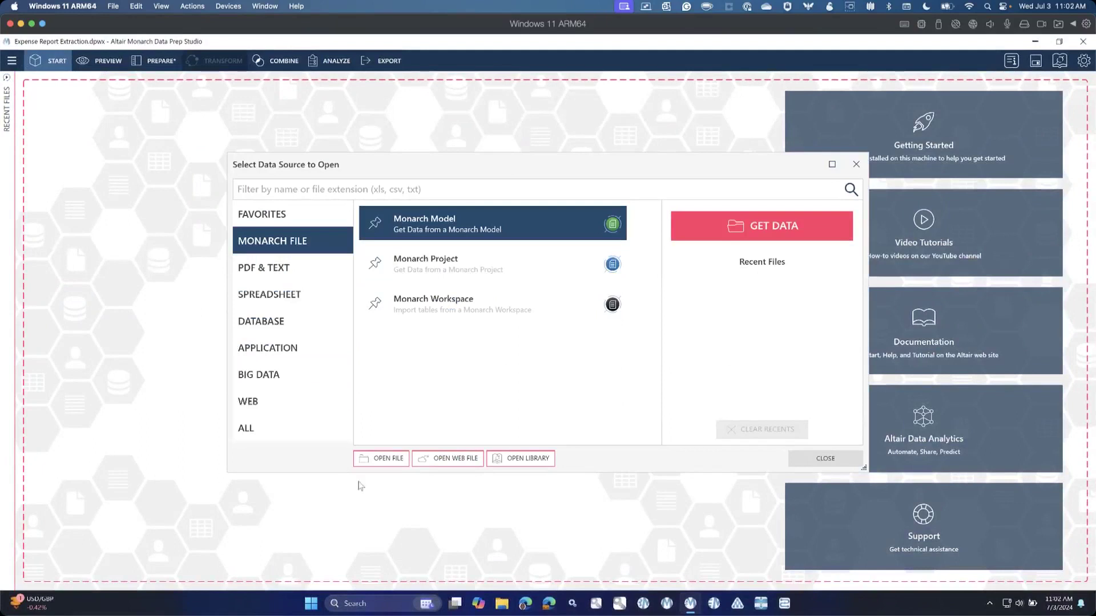
# Step: Close the data source selection and go to the Expense Report table for data preparation
pyautogui.click(808, 464)
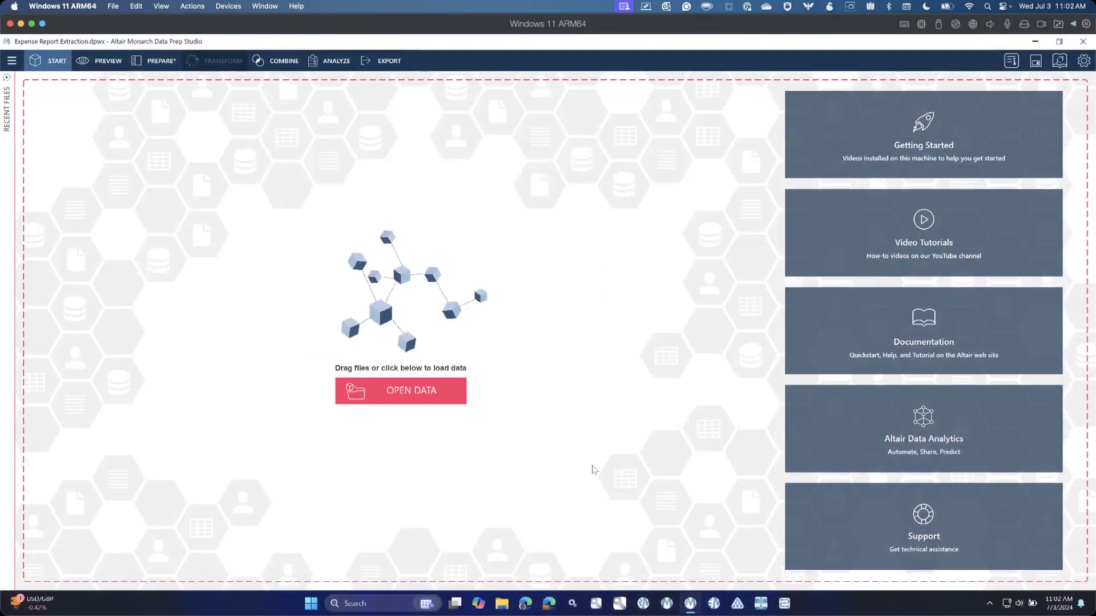
pyautogui.click(143, 62)
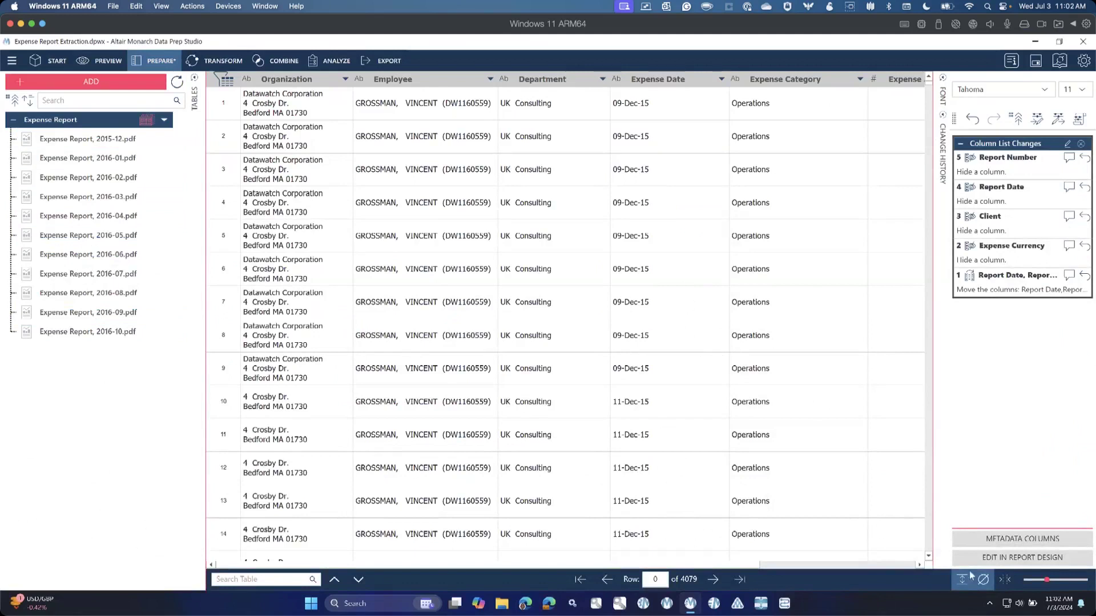
# Step: Show the whitespace markers in the table's cells, and hide them again
pyautogui.click(1008, 587)
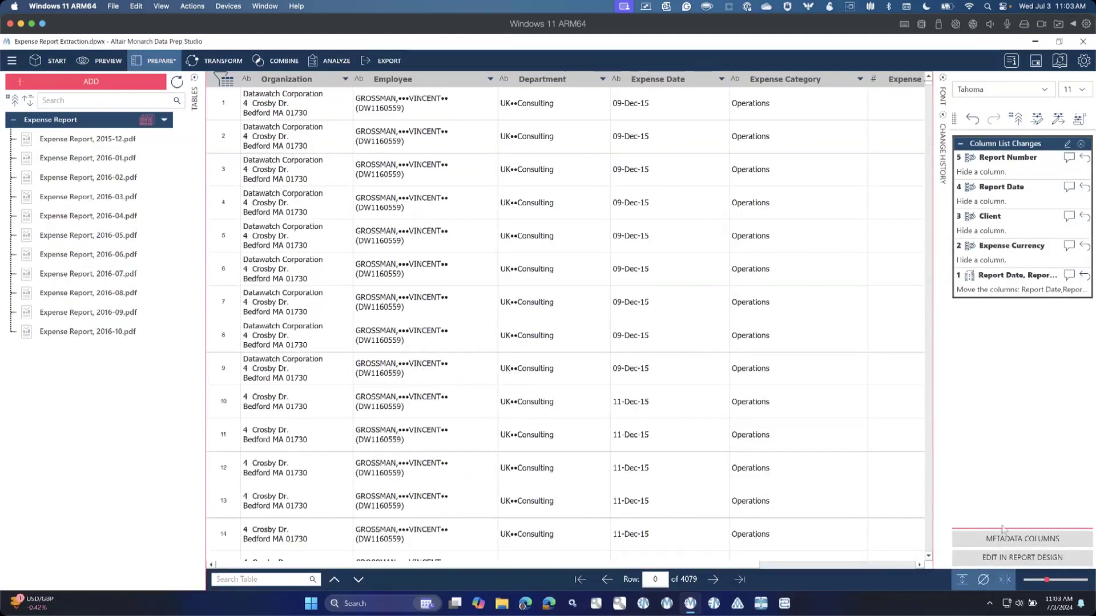
pyautogui.click(1006, 580)
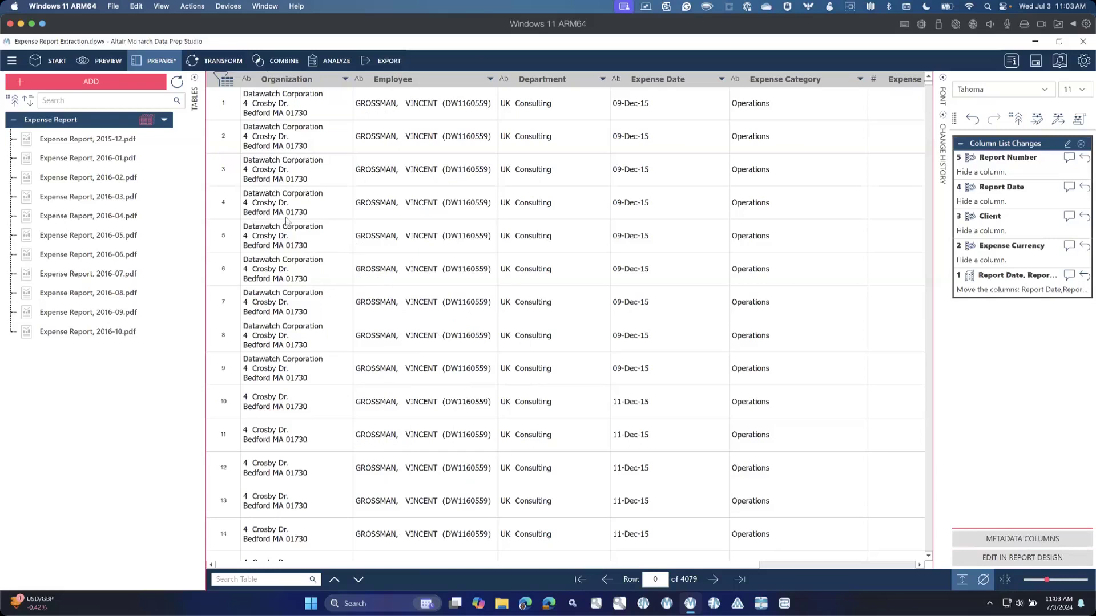
# Step: Split the Organization column's addresses into AddressLine1, AddressLine2, City, Region and PostalCode, removing the original column
pyautogui.rightClick(279, 137)
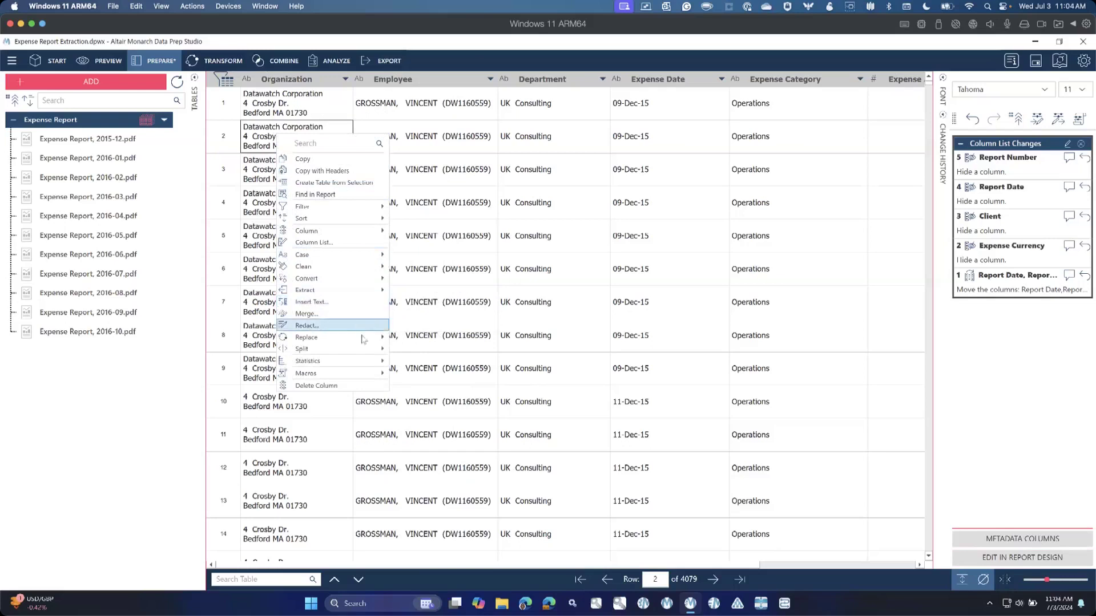
pyautogui.moveTo(362, 354)
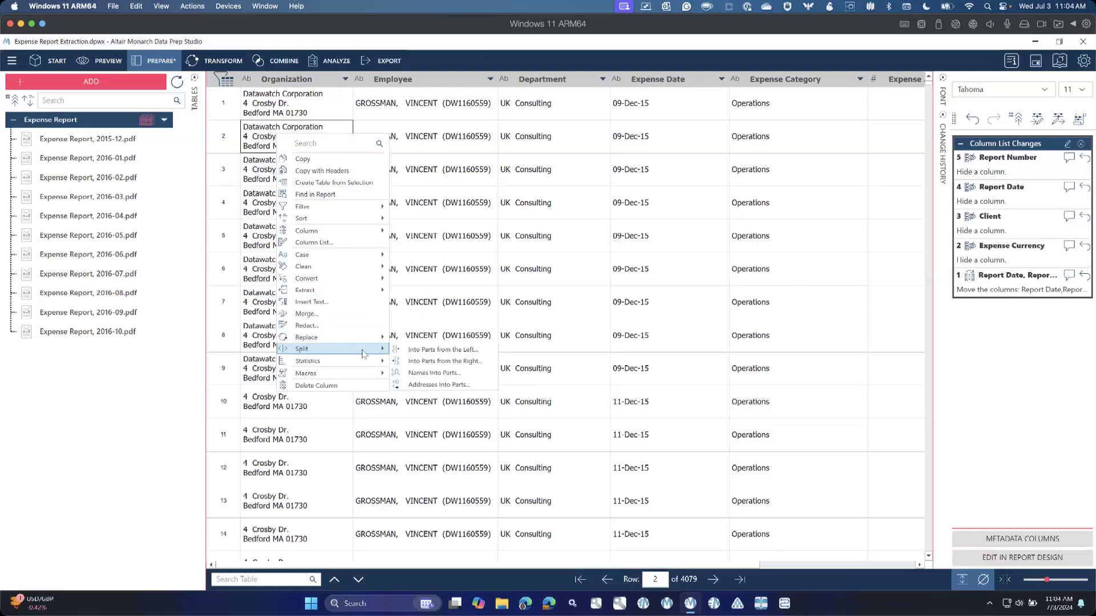
pyautogui.click(434, 386)
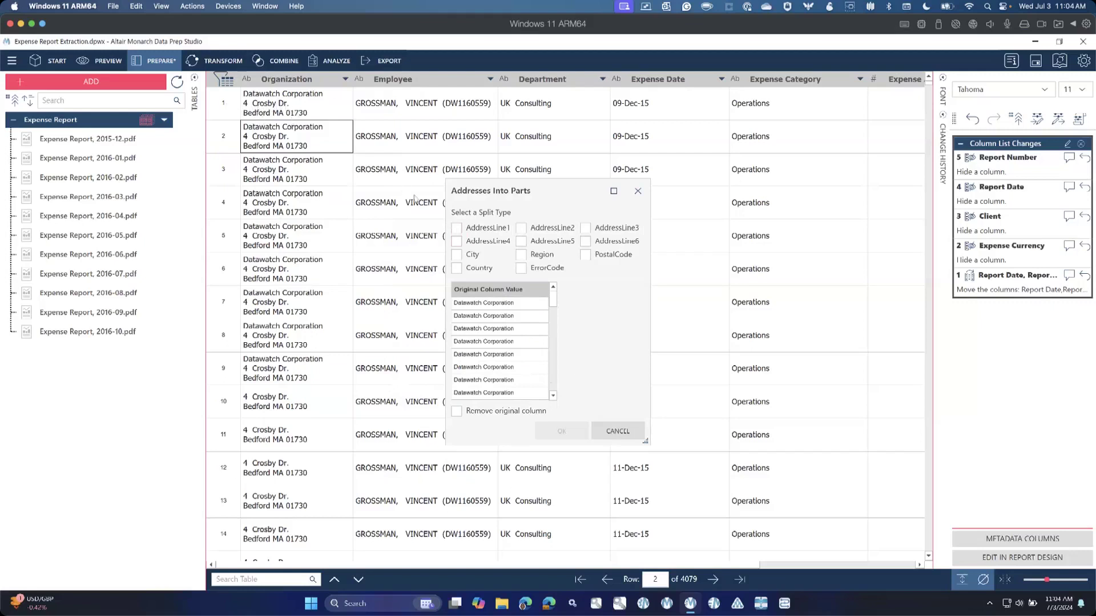
pyautogui.click(456, 228)
pyautogui.click(520, 228)
pyautogui.click(456, 254)
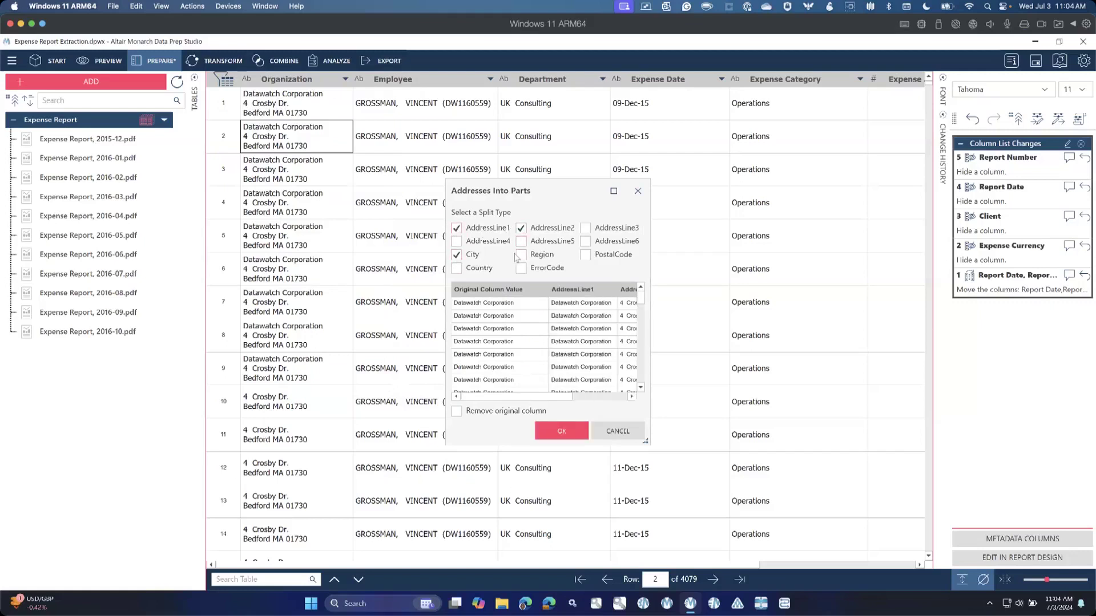
pyautogui.click(520, 255)
pyautogui.click(585, 255)
pyautogui.click(456, 412)
pyautogui.click(571, 435)
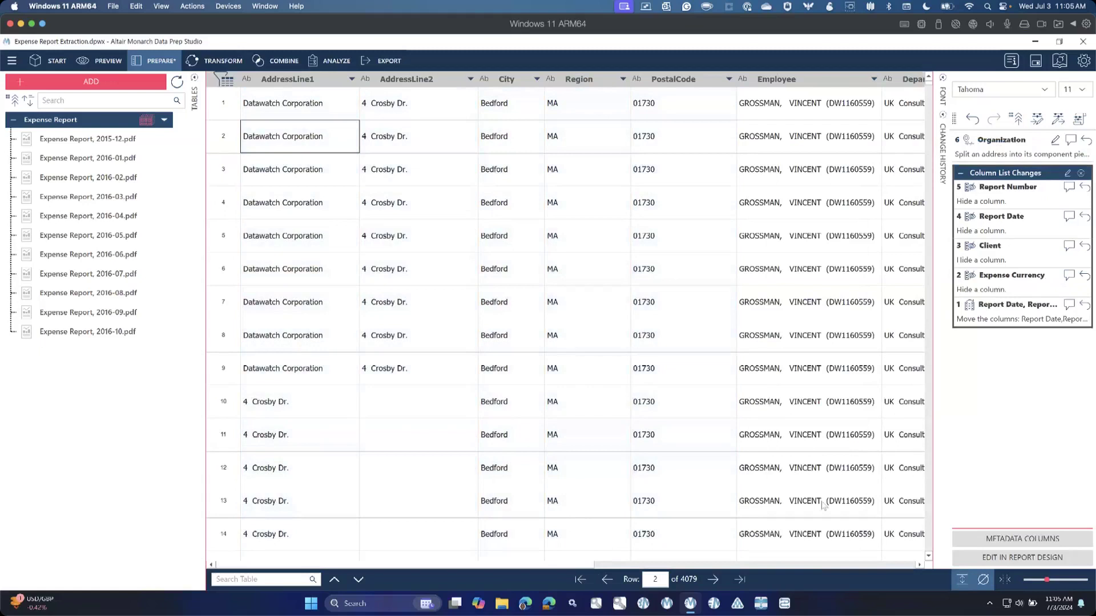
# Step: Split the Employee column into two parts from the left using "(" as the delimiter, keeping the original column
pyautogui.click(917, 568)
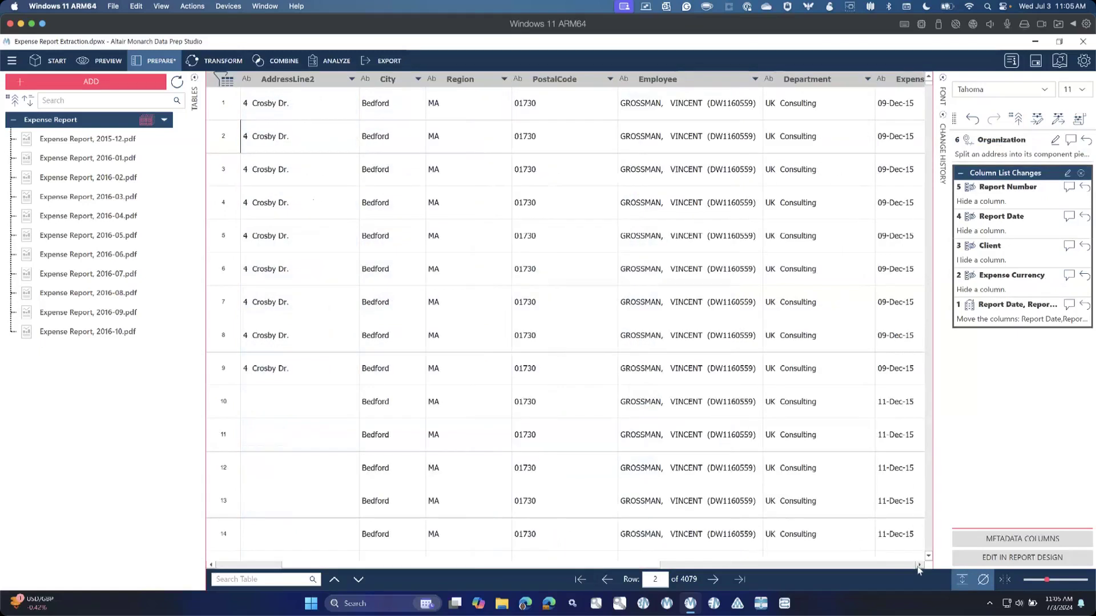
pyautogui.click(918, 568)
pyautogui.click(918, 568)
pyautogui.click(918, 568)
pyautogui.click(917, 568)
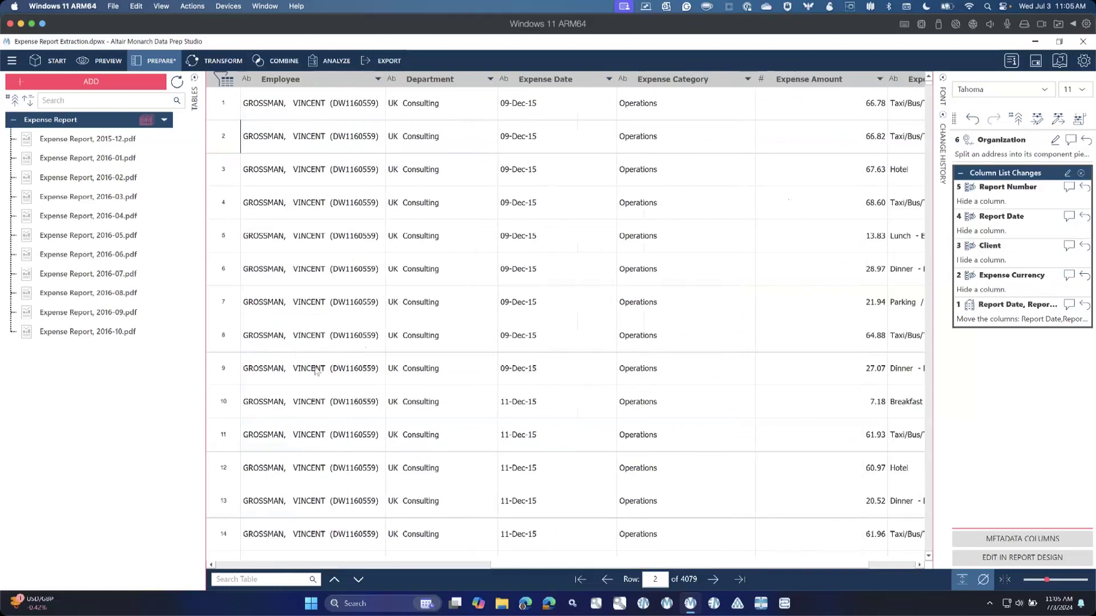
pyautogui.rightClick(315, 347)
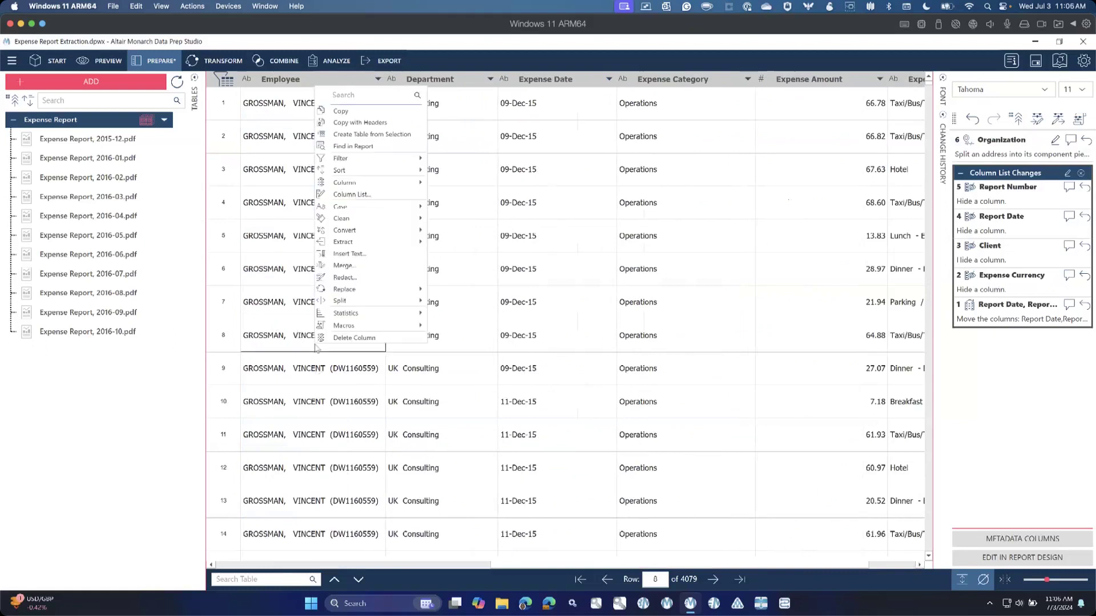
pyautogui.moveTo(381, 312)
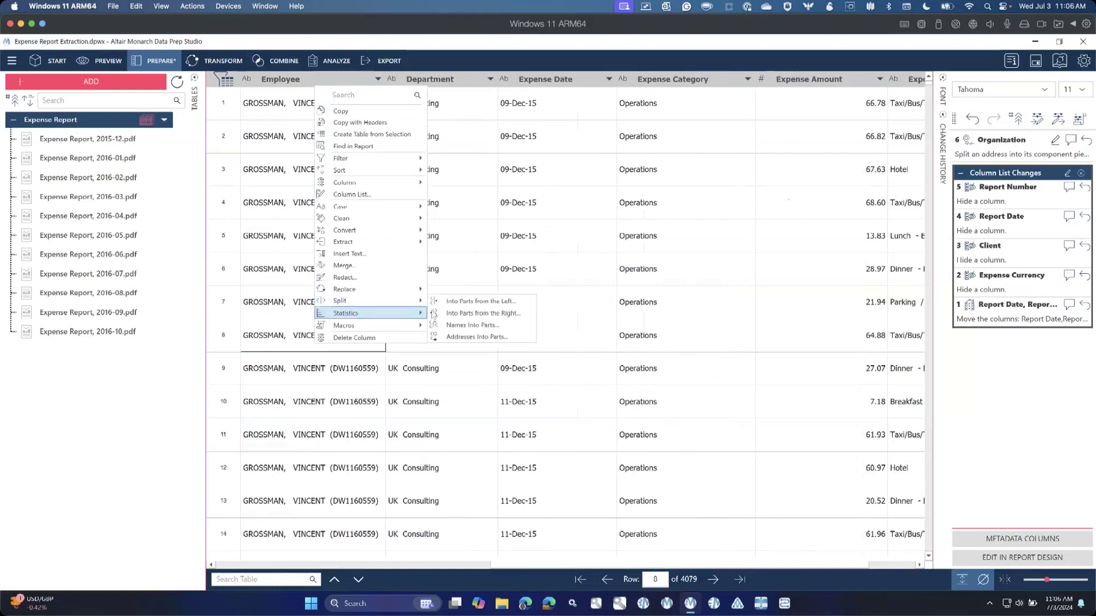
pyautogui.click(460, 302)
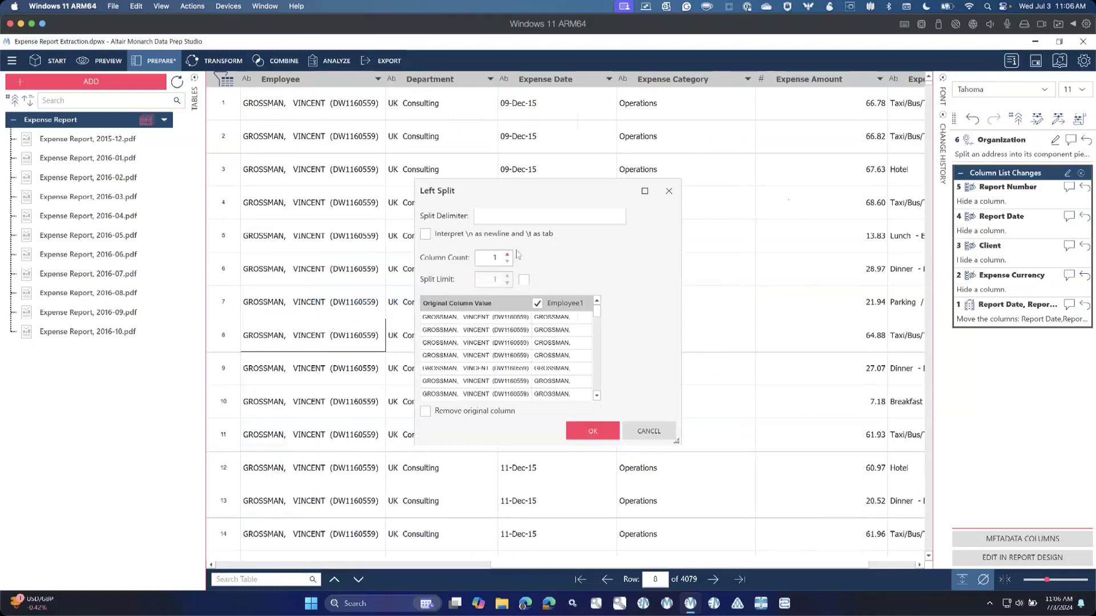
pyautogui.click(502, 223)
pyautogui.write('(')
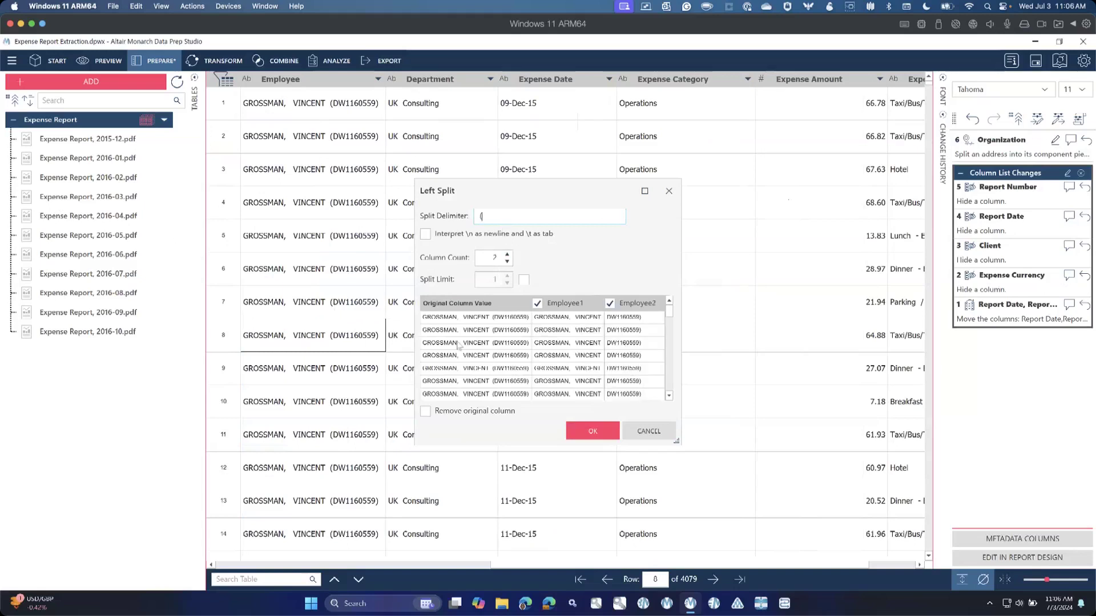
pyautogui.click(583, 428)
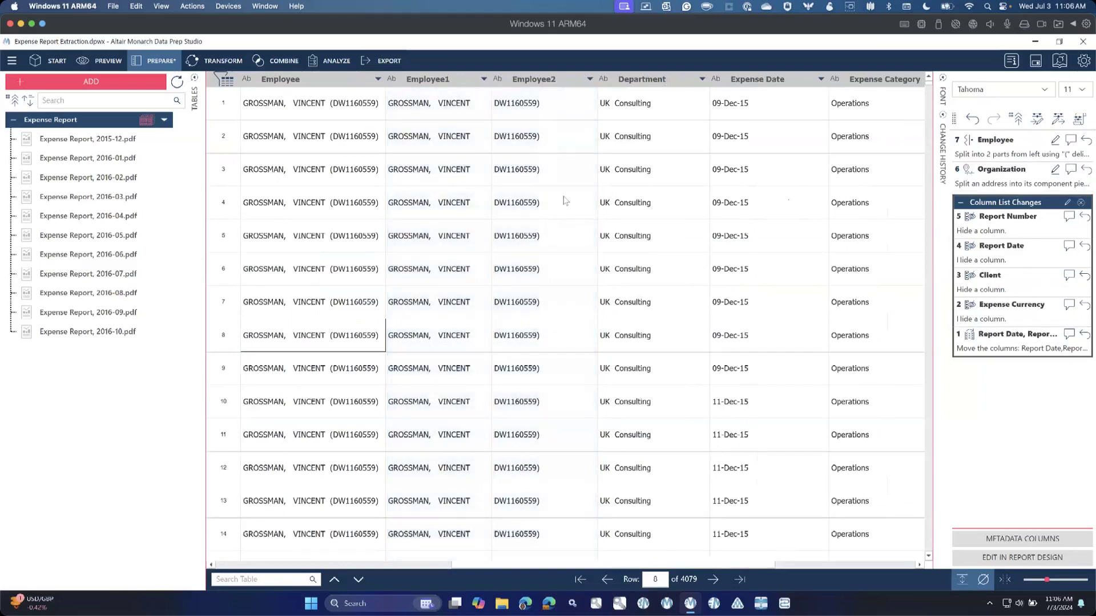
# Step: Remove the ")" character from the values in the Employee2 column
pyautogui.click(514, 112)
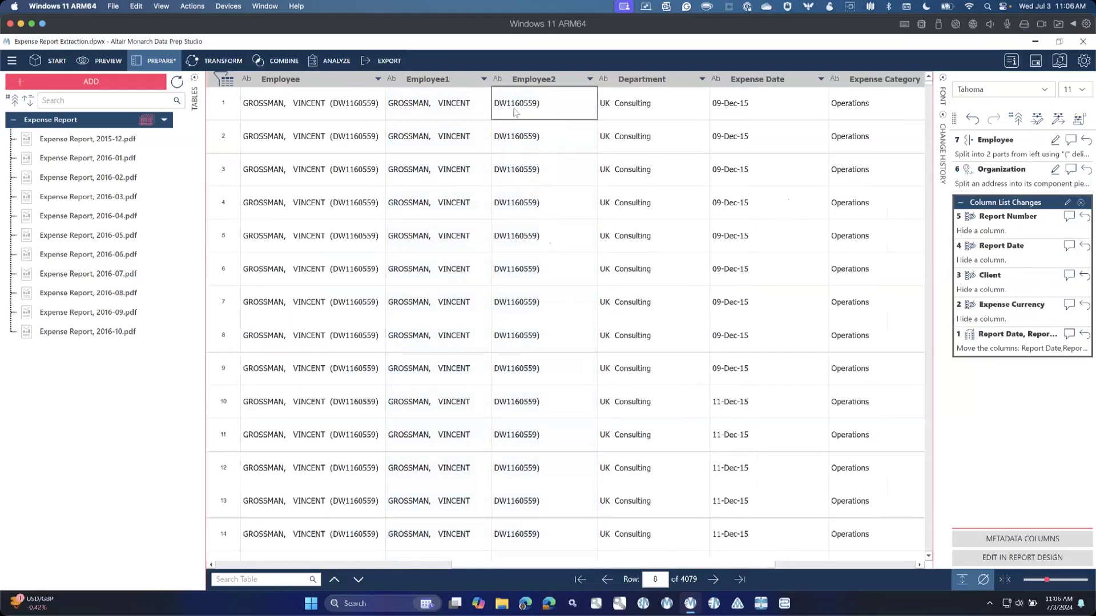
pyautogui.rightClick(515, 113)
pyautogui.moveTo(553, 201)
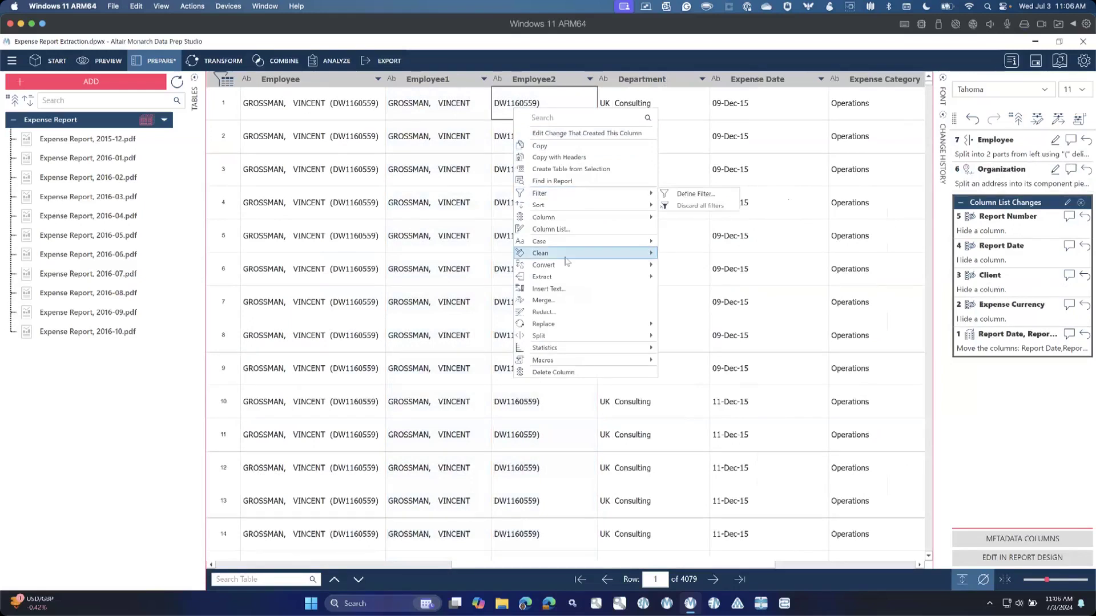
pyautogui.moveTo(567, 260)
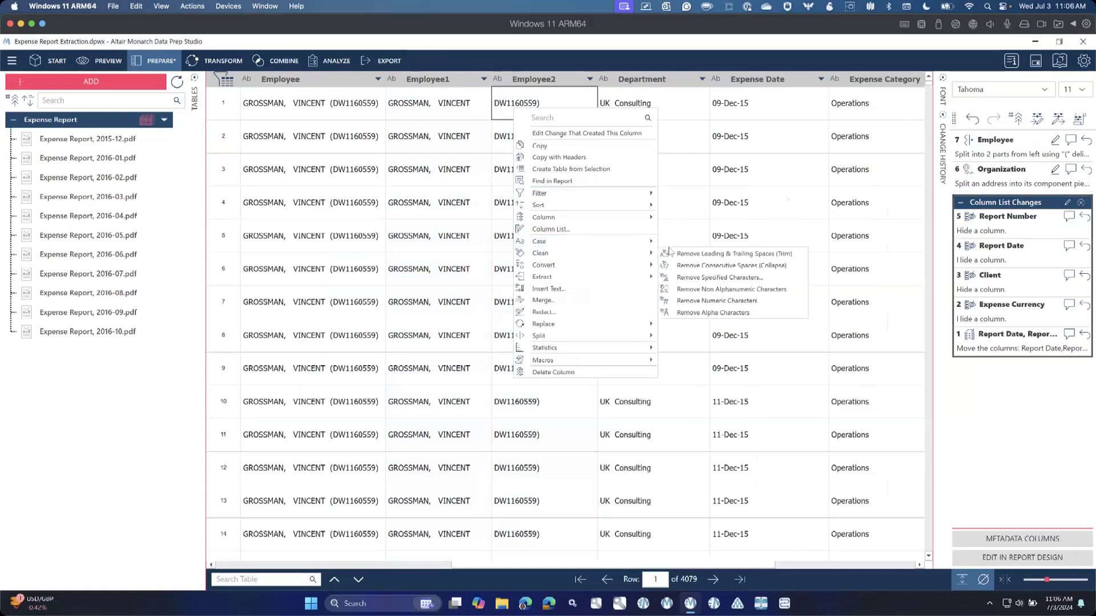
pyautogui.click(733, 278)
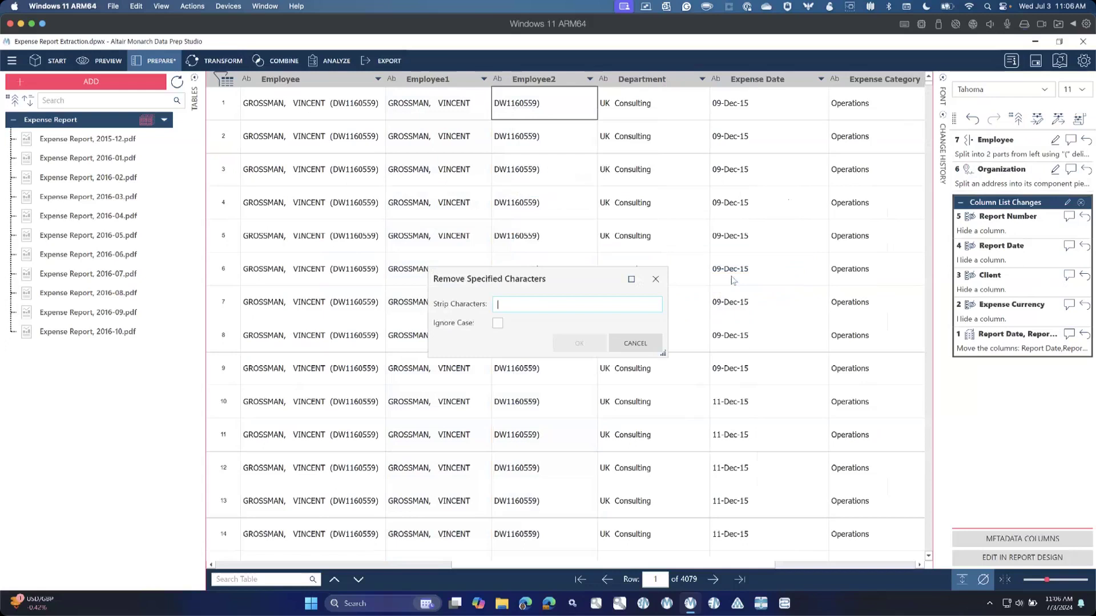
pyautogui.write(')')
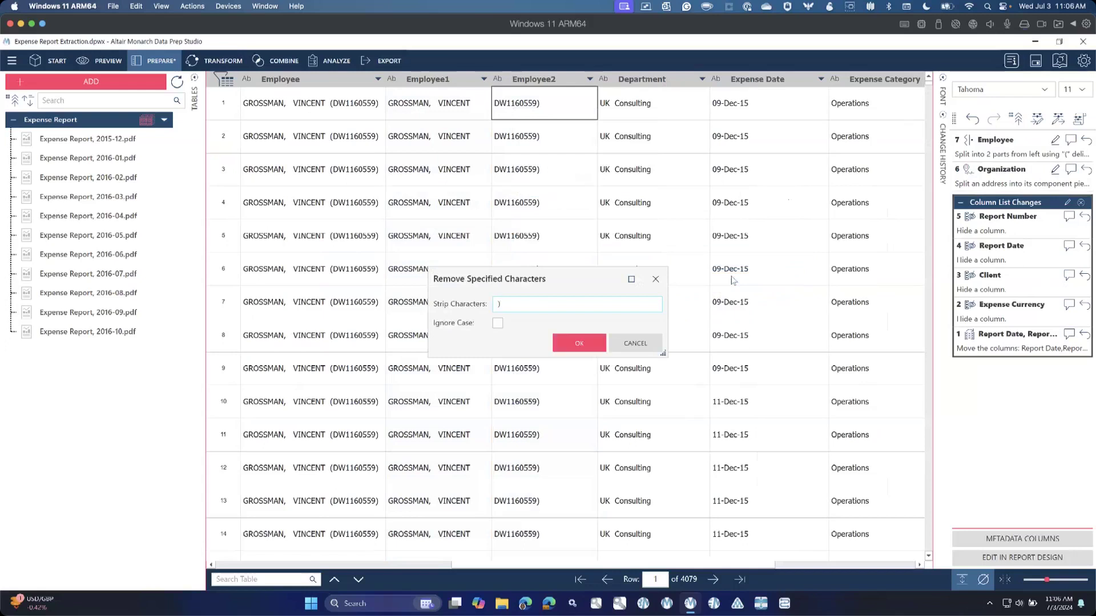
pyautogui.click(579, 343)
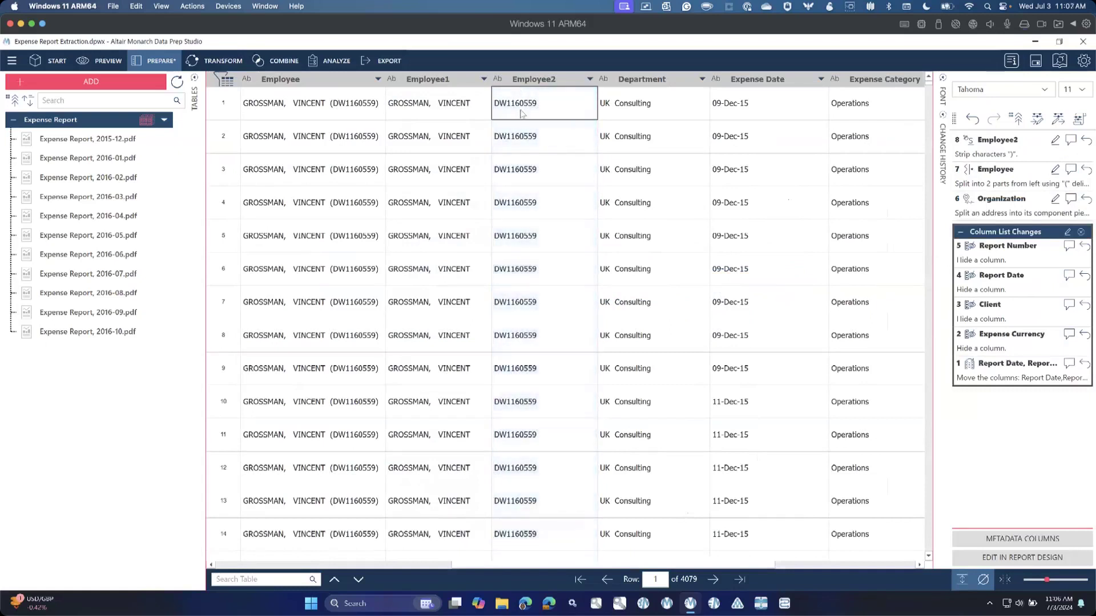
# Step: Rename the Employee2 column as "Employee ID"
pyautogui.doubleClick(540, 79)
pyautogui.press('BackSpace')
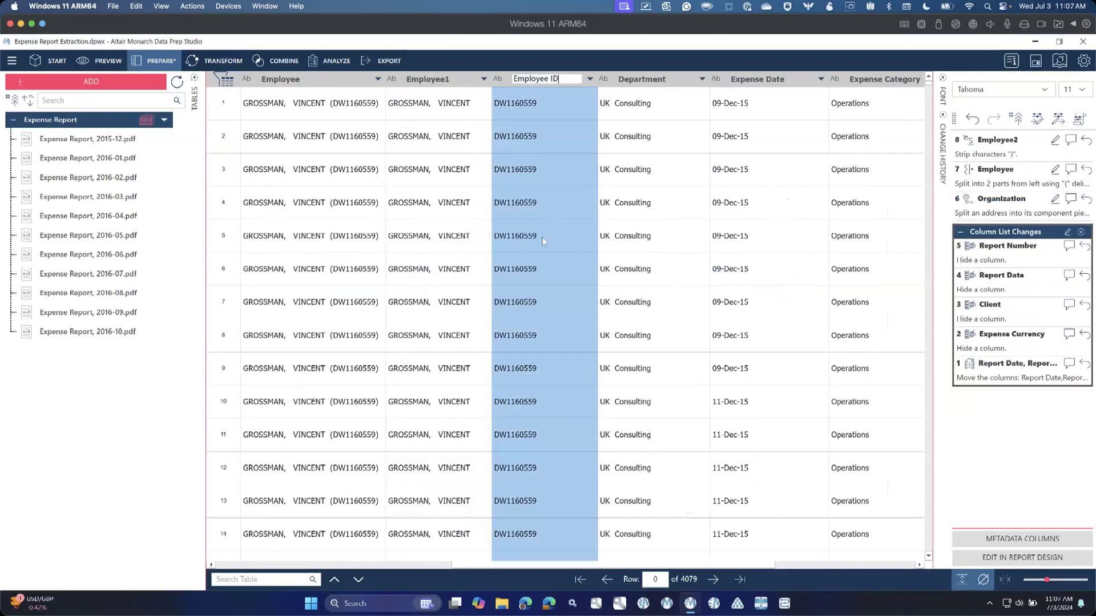
pyautogui.click(440, 335)
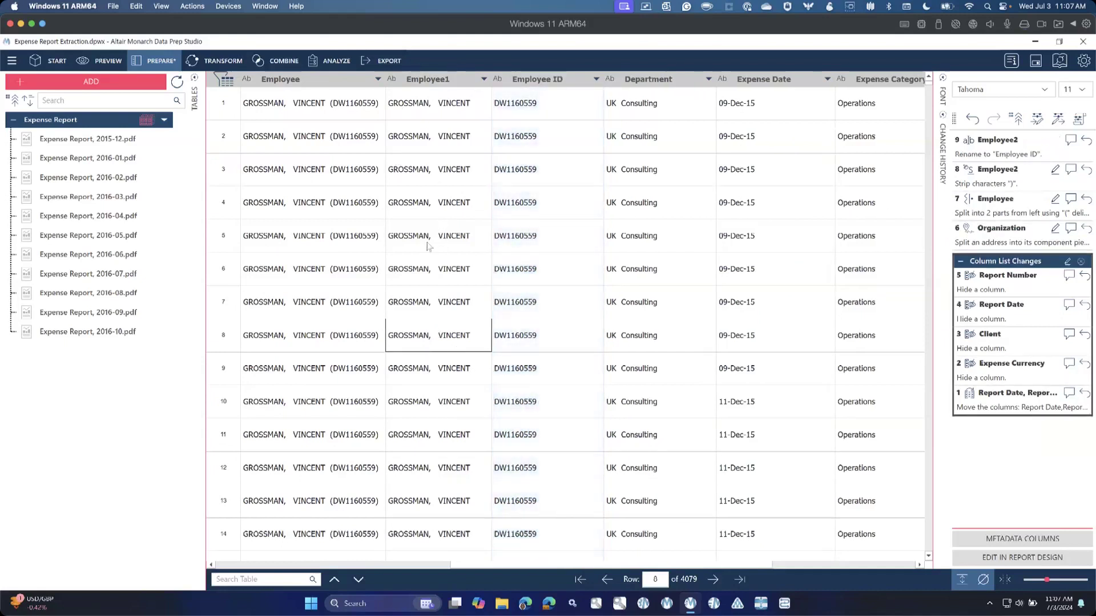
# Step: Collapse the consecutive spaces in the Employee1 column
pyautogui.rightClick(436, 347)
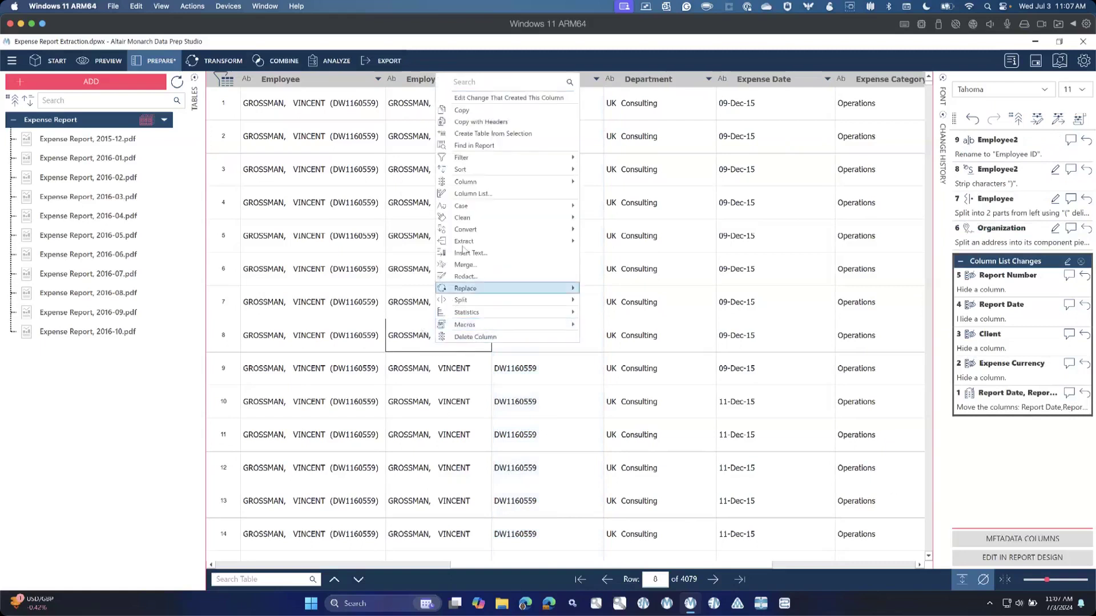
pyautogui.moveTo(471, 221)
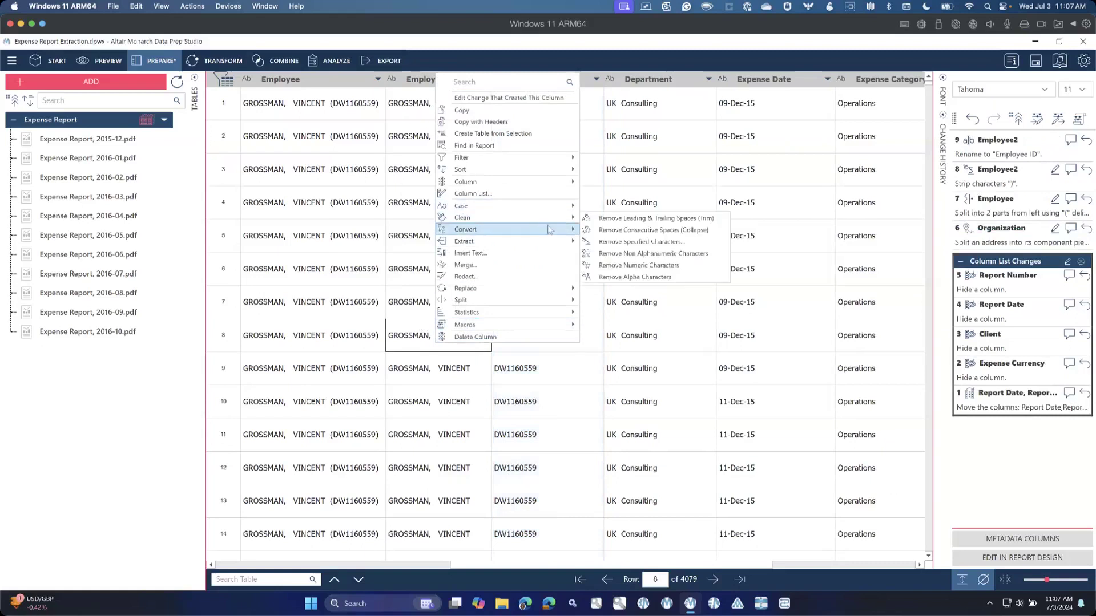
pyautogui.click(625, 231)
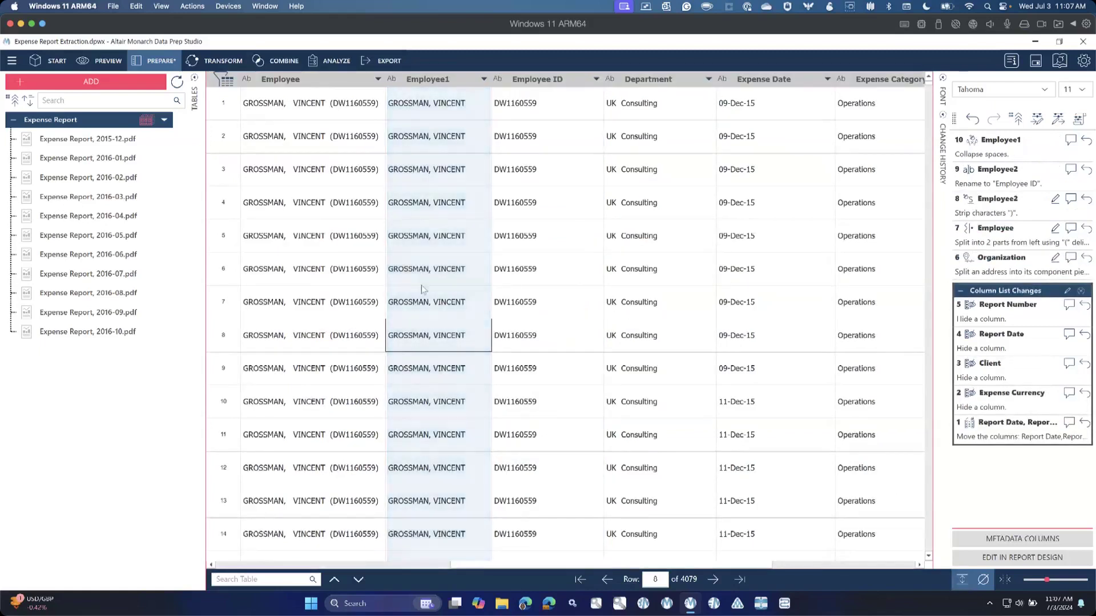
# Step: Split the Employee1 column into two parts from the left using ", " as the delimiter, removing the original column
pyautogui.rightClick(421, 285)
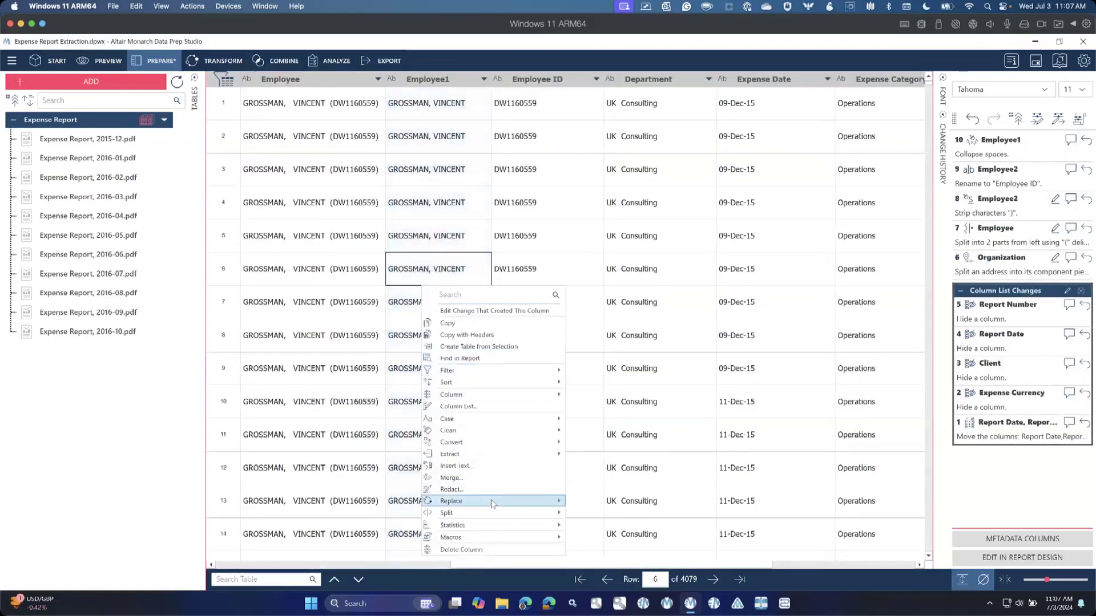
pyautogui.moveTo(514, 512)
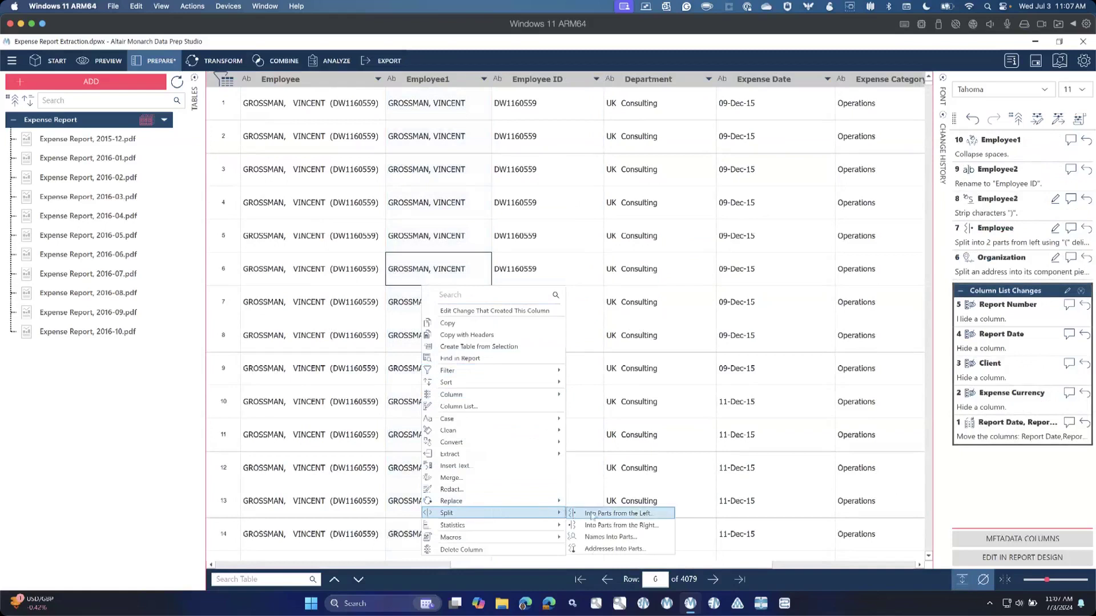
pyautogui.click(591, 515)
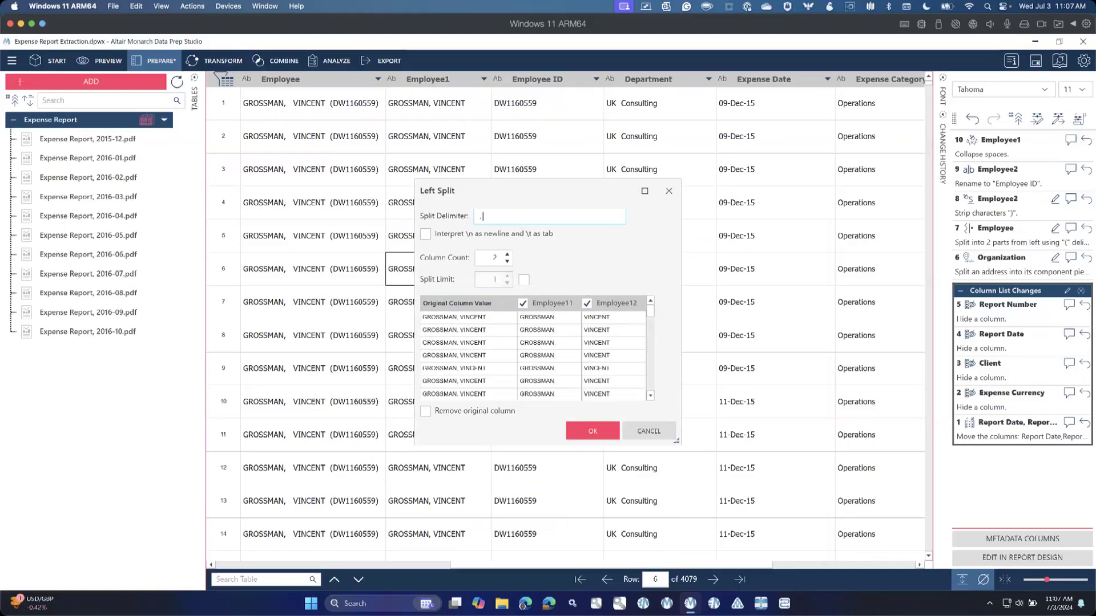
pyautogui.click(427, 411)
pyautogui.click(588, 429)
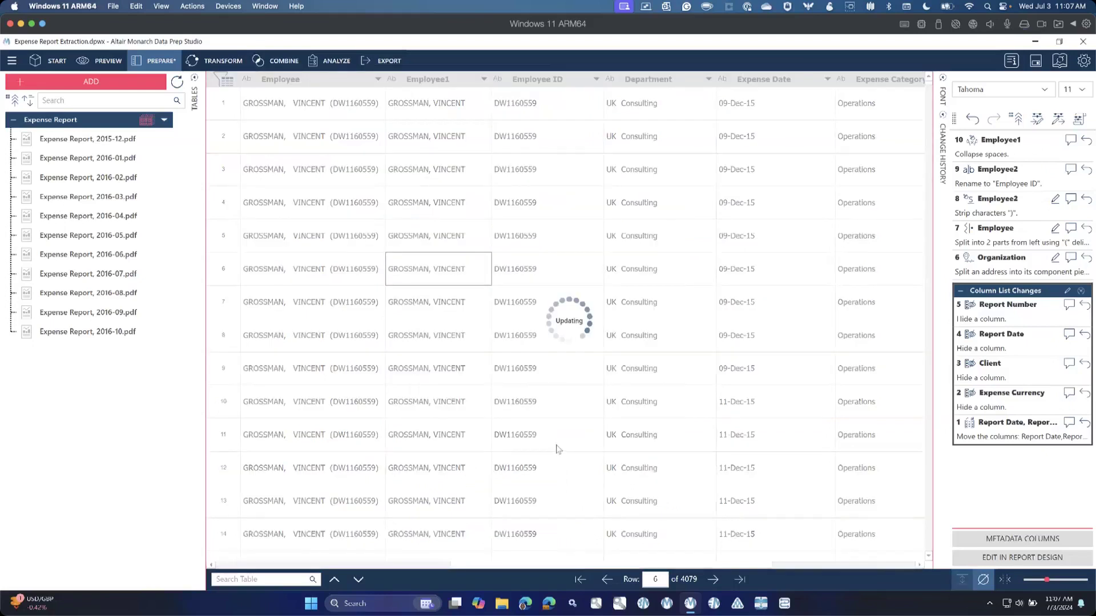
# Step: Rename the Employee11 column, which holds the surnames, as "Employee Last Name"
pyautogui.click(439, 79)
pyautogui.click(438, 79)
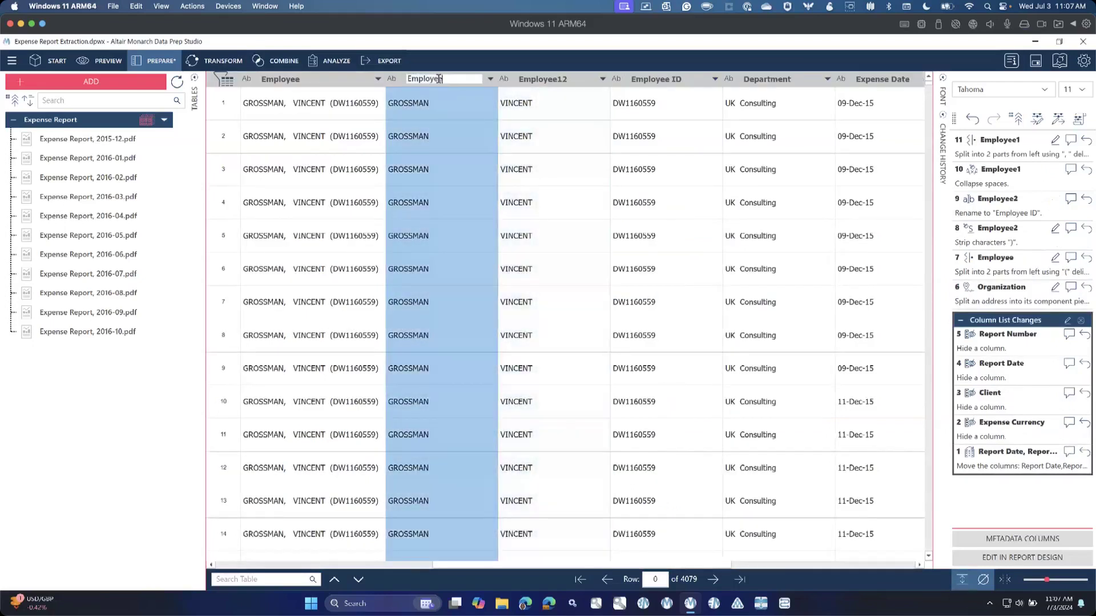
pyautogui.write('Last Name')
pyautogui.press('Return')
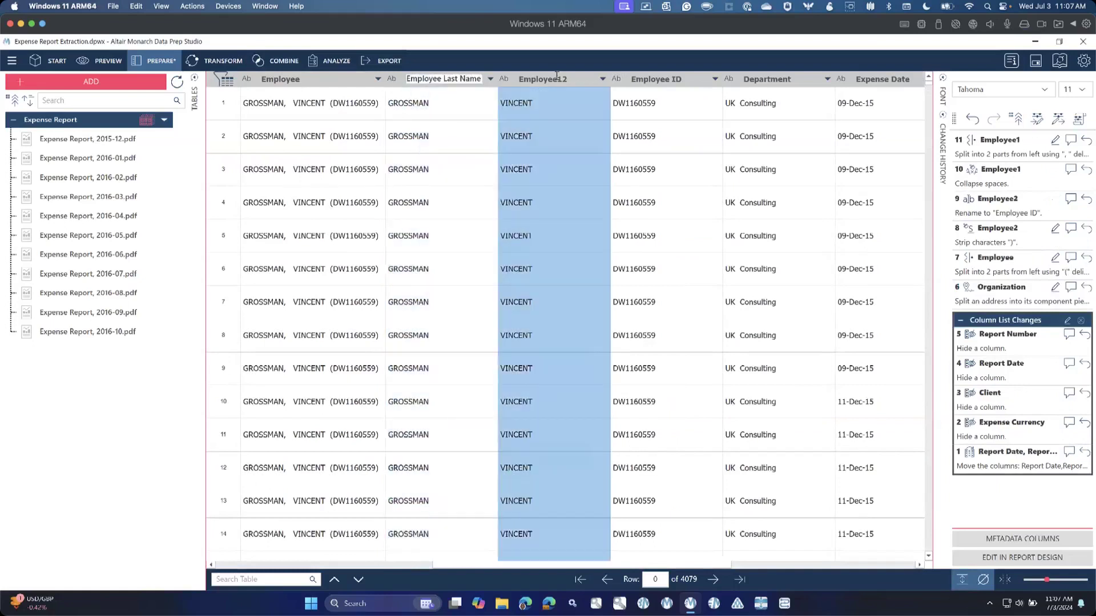
# Step: Rename the Employee12 column, which holds the given names, as "Employee First Name"
pyautogui.doubleClick(627, 75)
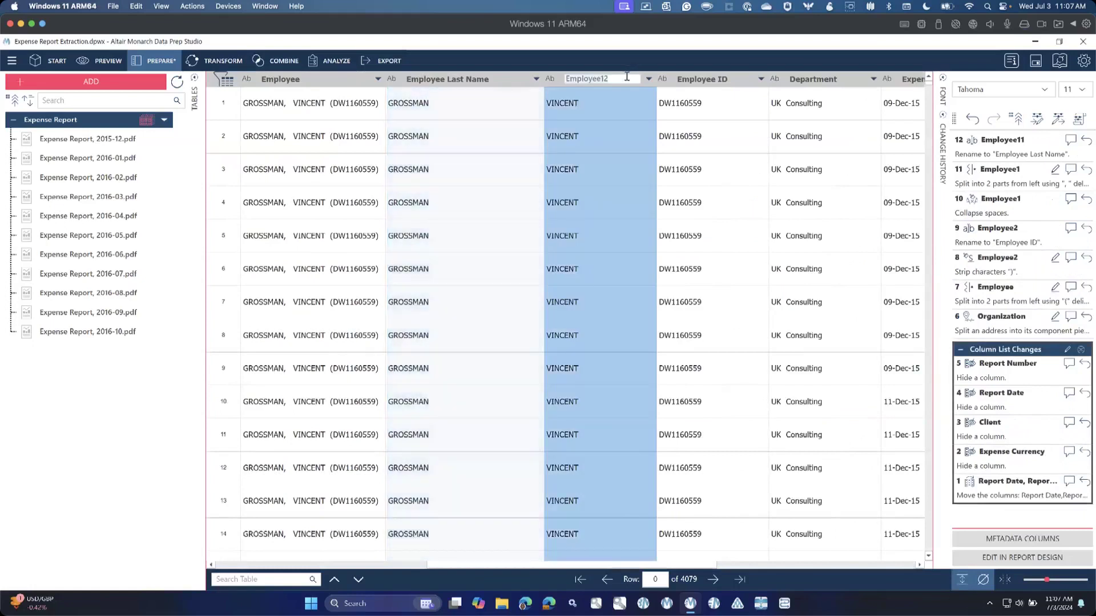
pyautogui.press('End')
pyautogui.press('BackSpace')
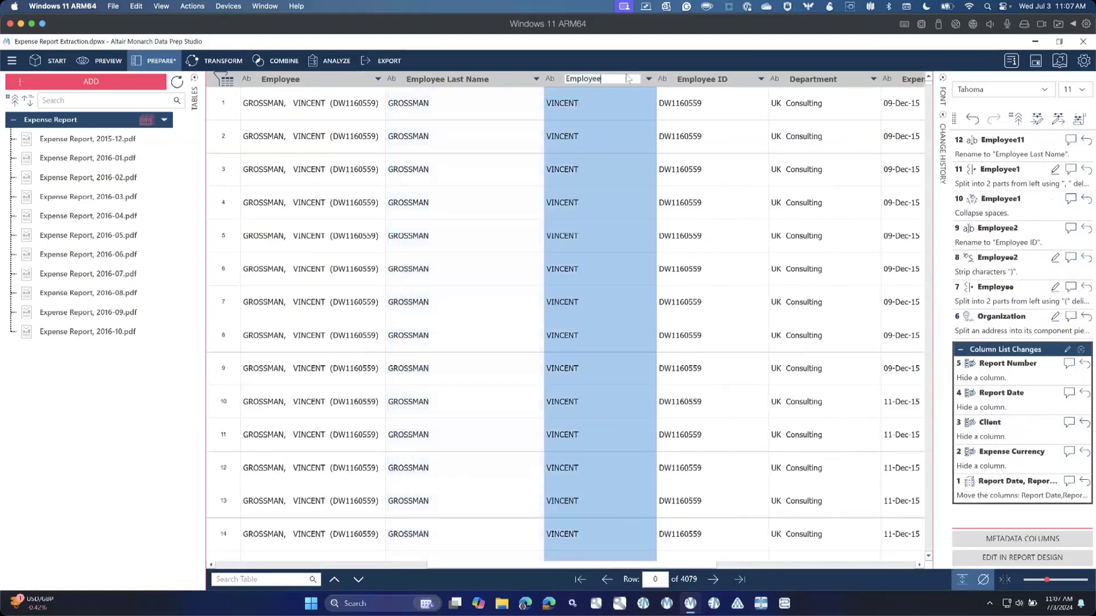
pyautogui.write('First Name')
pyautogui.press('Return')
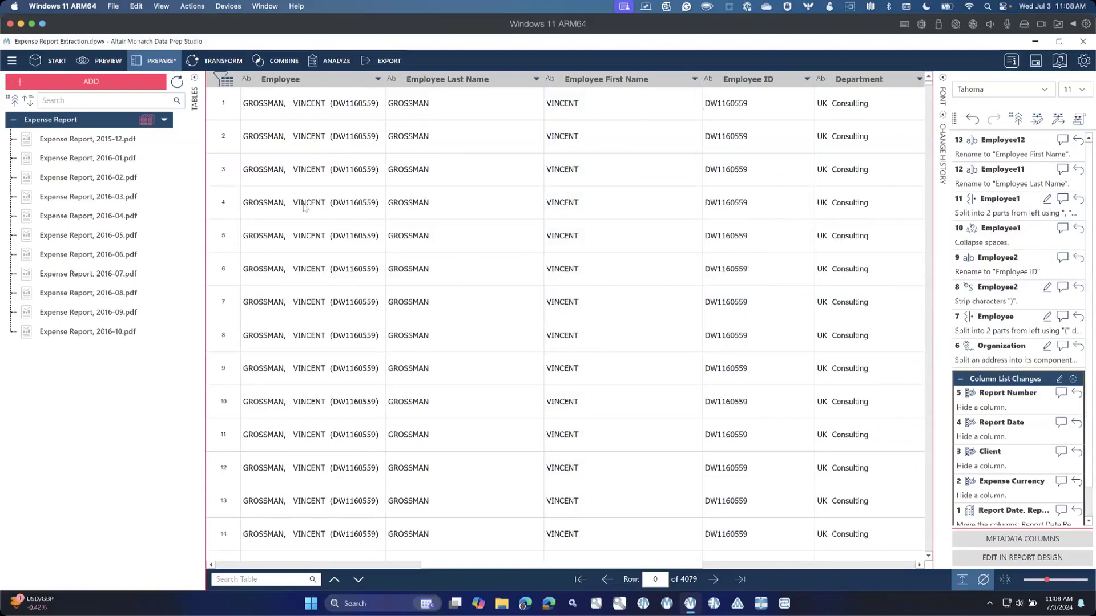
# Step: Edit the recorded left split of the Employee column so that it removes the original column
pyautogui.moveTo(294, 108); pyautogui.dragTo(349, 433)
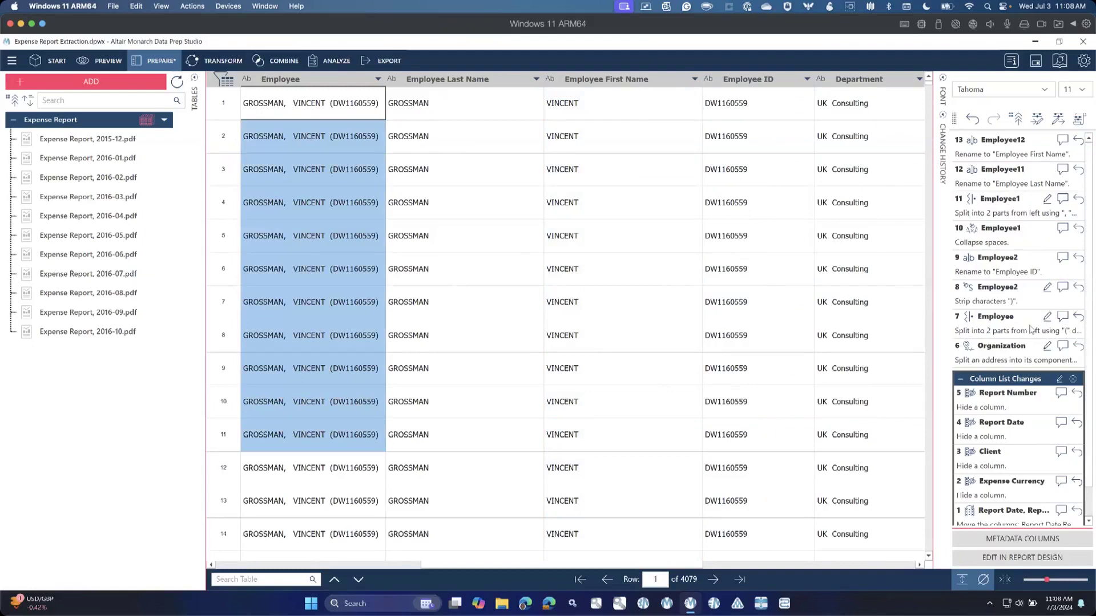
pyautogui.click(1047, 318)
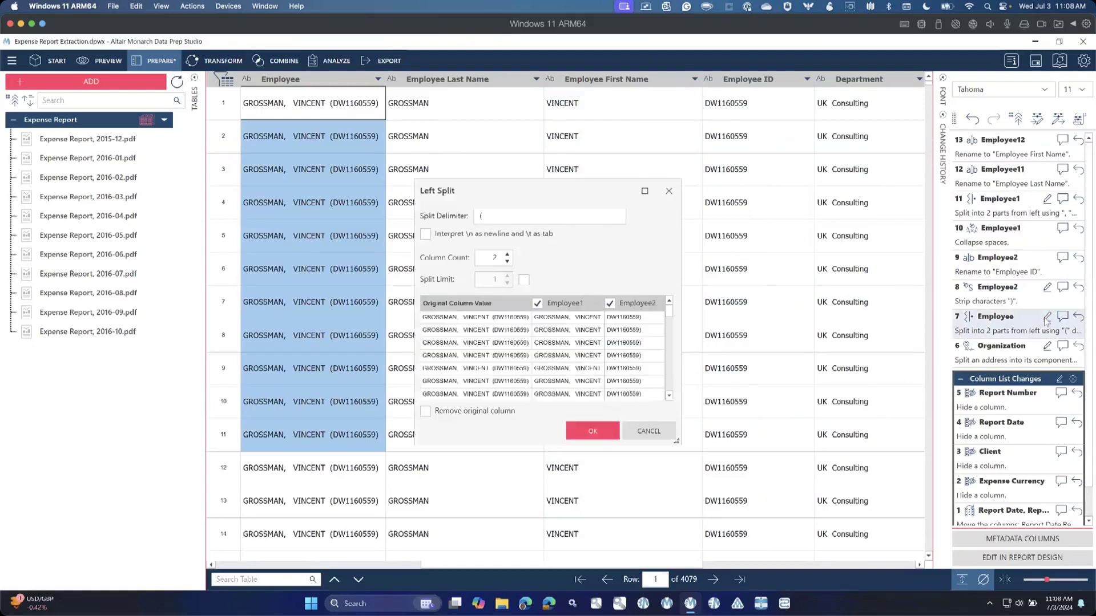
pyautogui.click(426, 412)
pyautogui.click(574, 431)
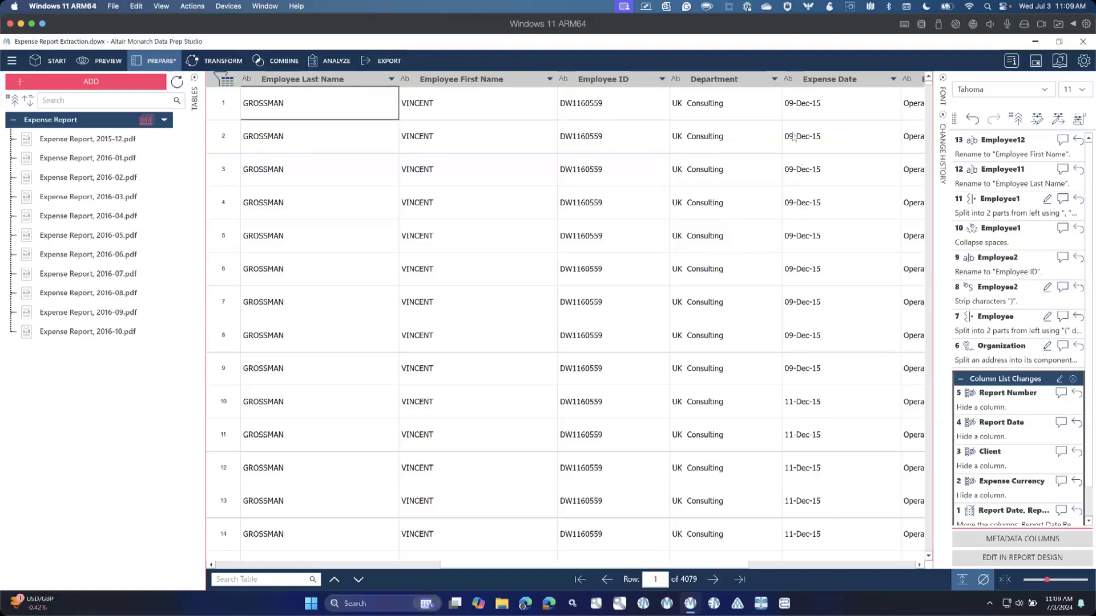
pyautogui.rightClick(814, 128)
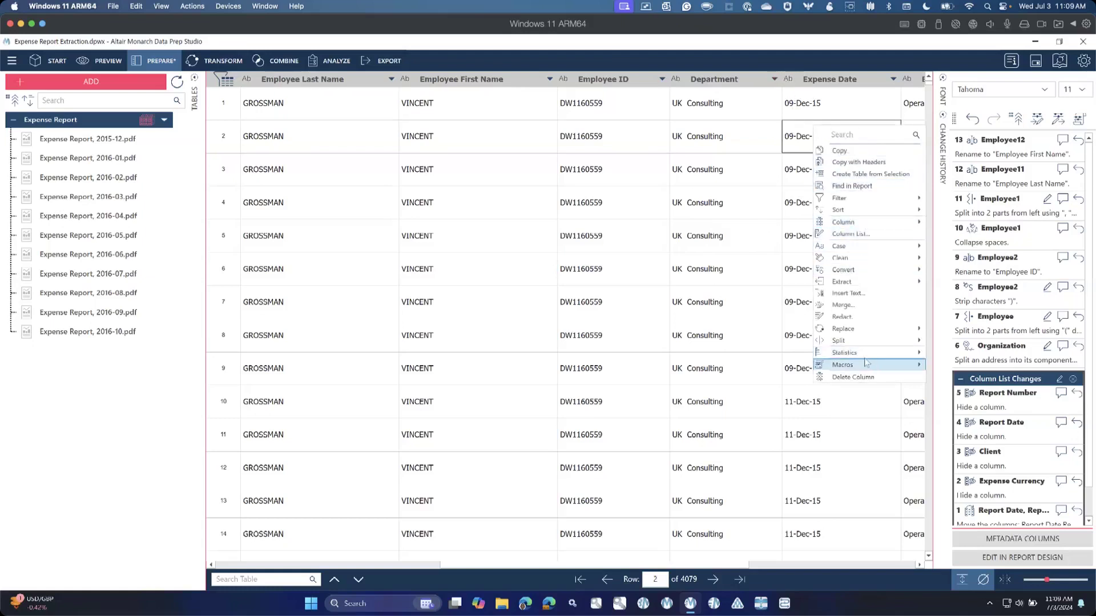
pyautogui.moveTo(857, 266)
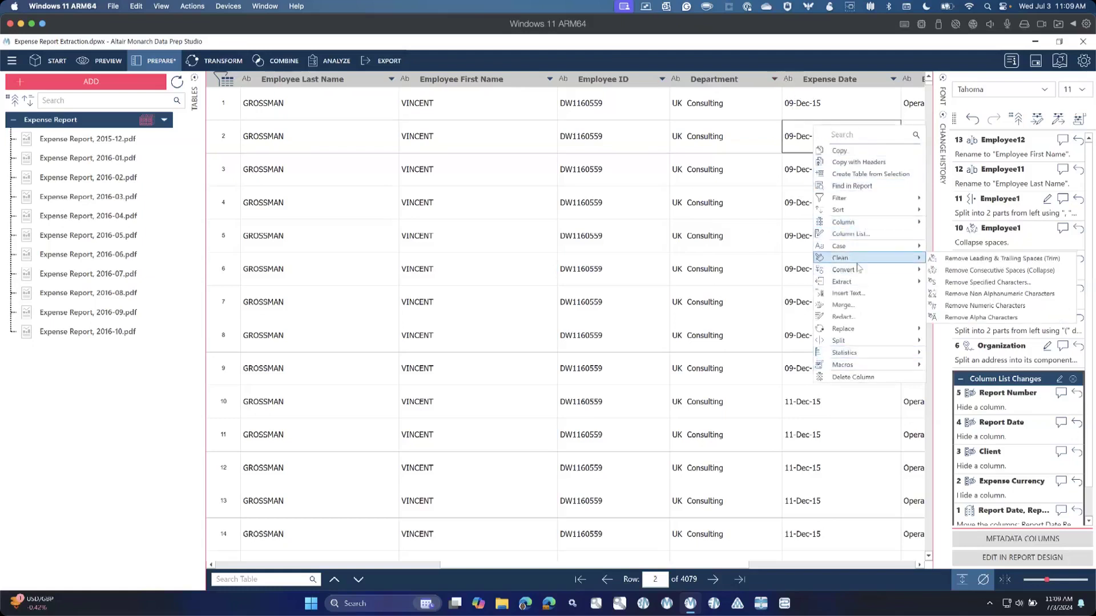
pyautogui.click(848, 408)
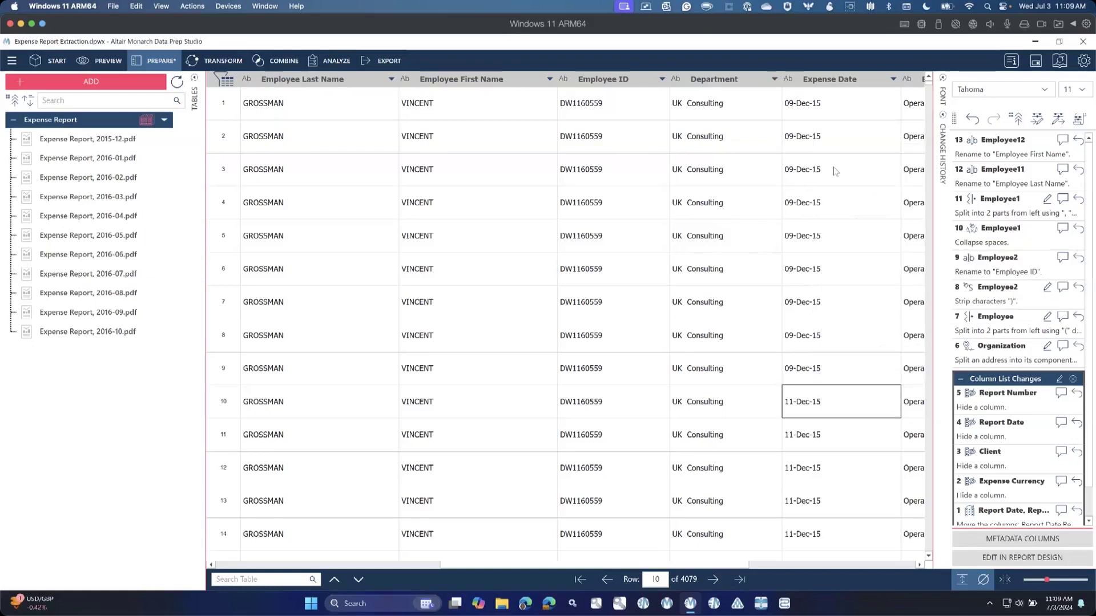
# Step: Convert the Expense Date column from text to the Date/Time data type
pyautogui.click(790, 84)
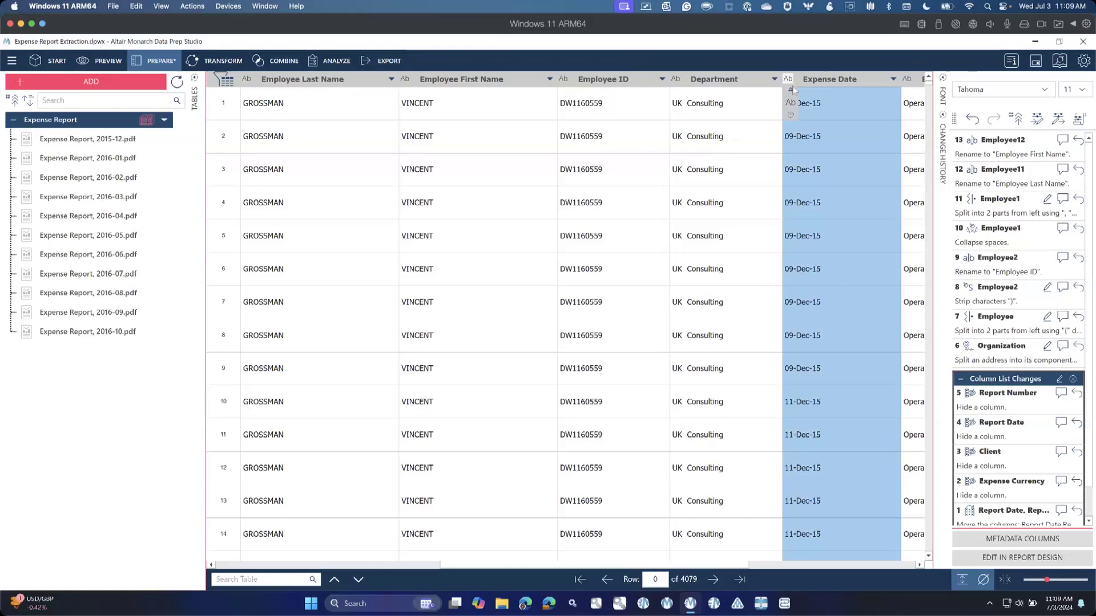
pyautogui.click(789, 82)
pyautogui.click(790, 116)
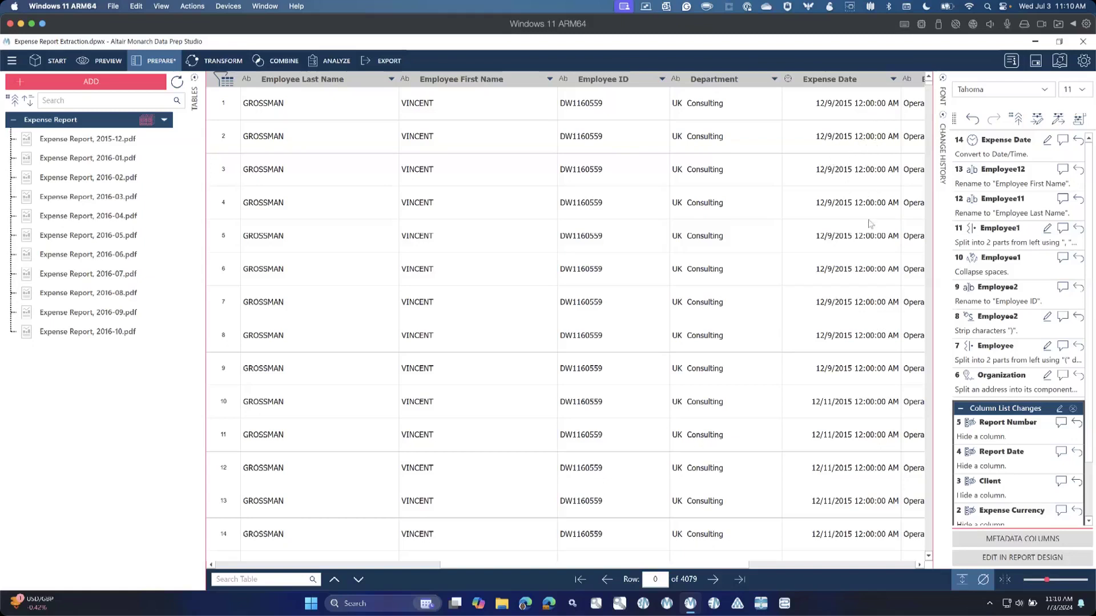
# Step: Format the Expense Date column as Short Date
pyautogui.rightClick(834, 211)
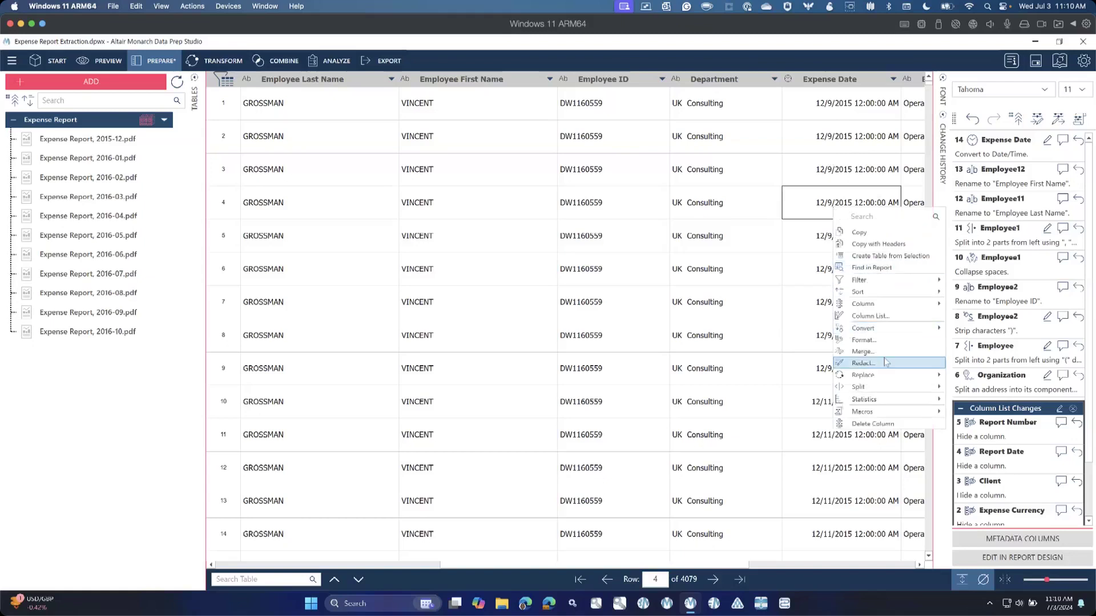
pyautogui.click(863, 340)
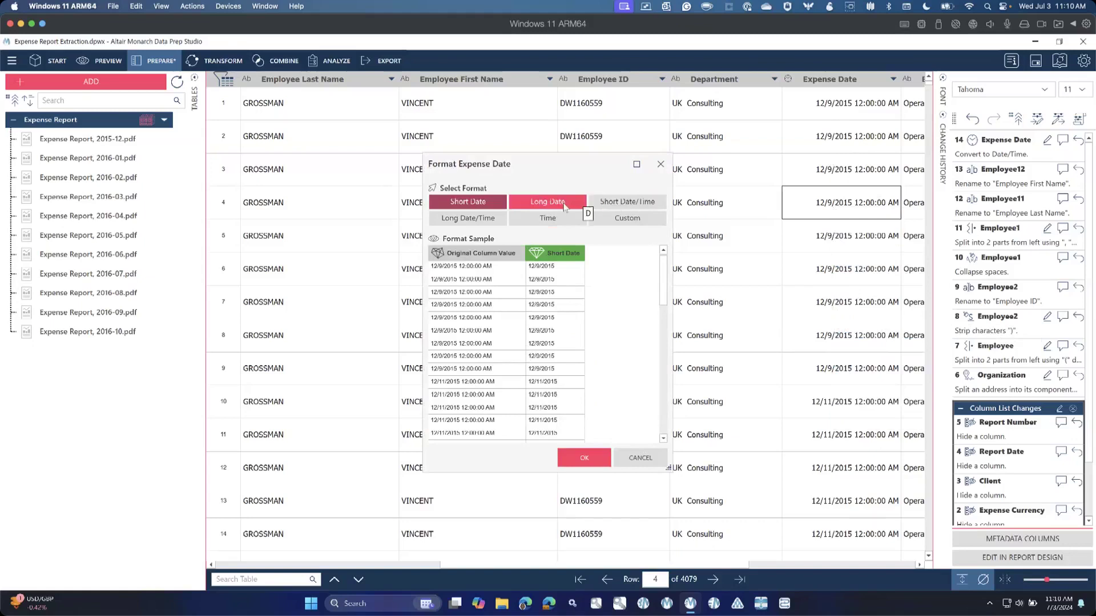
pyautogui.click(474, 204)
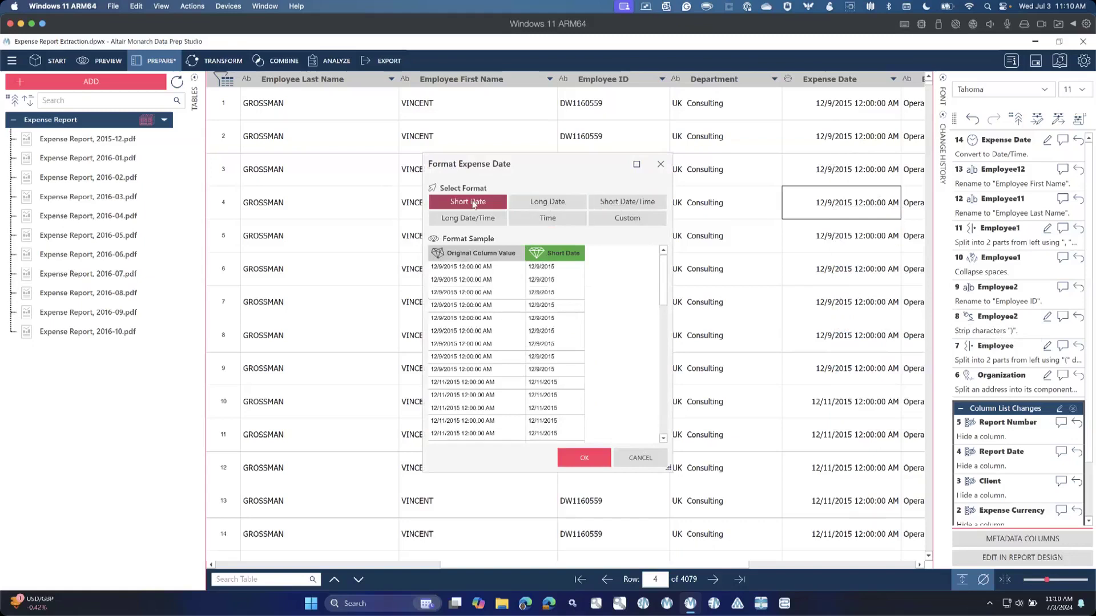
pyautogui.click(584, 457)
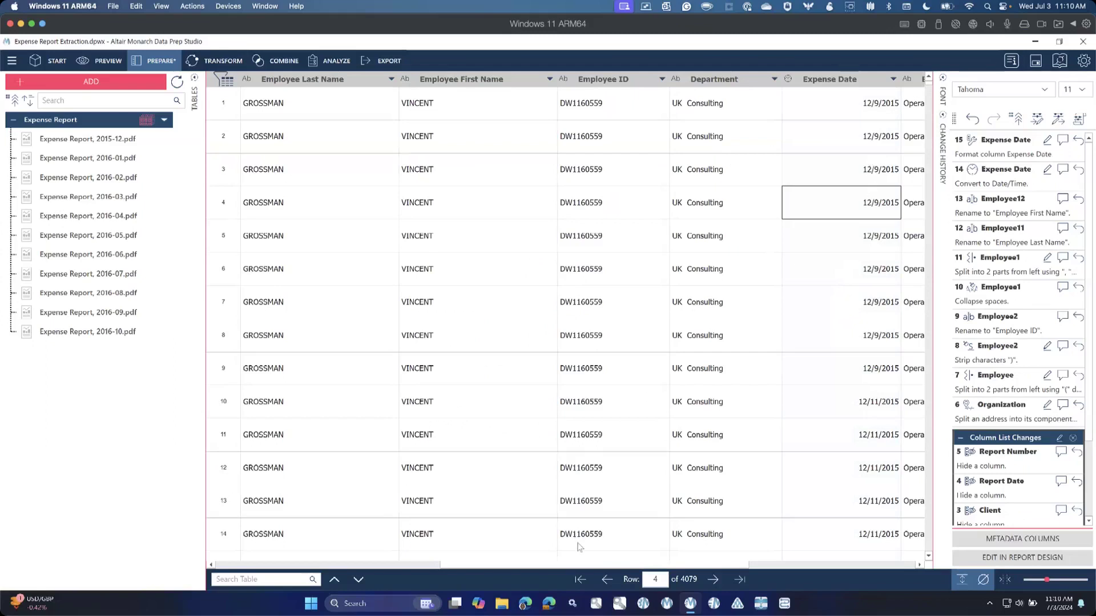
pyautogui.click(478, 317)
pyautogui.rightClick(479, 318)
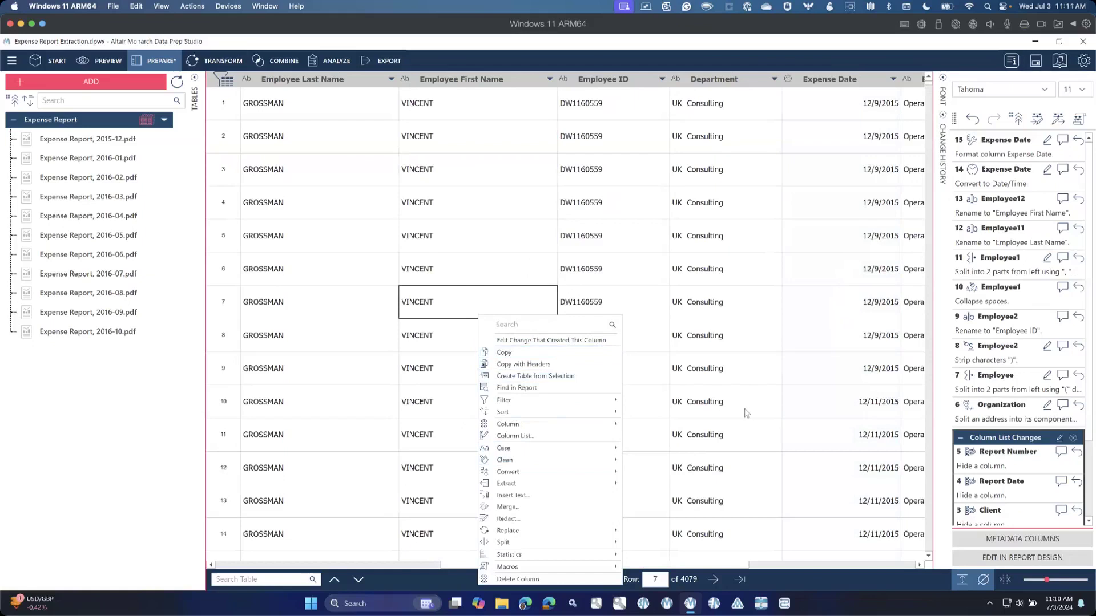
pyautogui.click(801, 383)
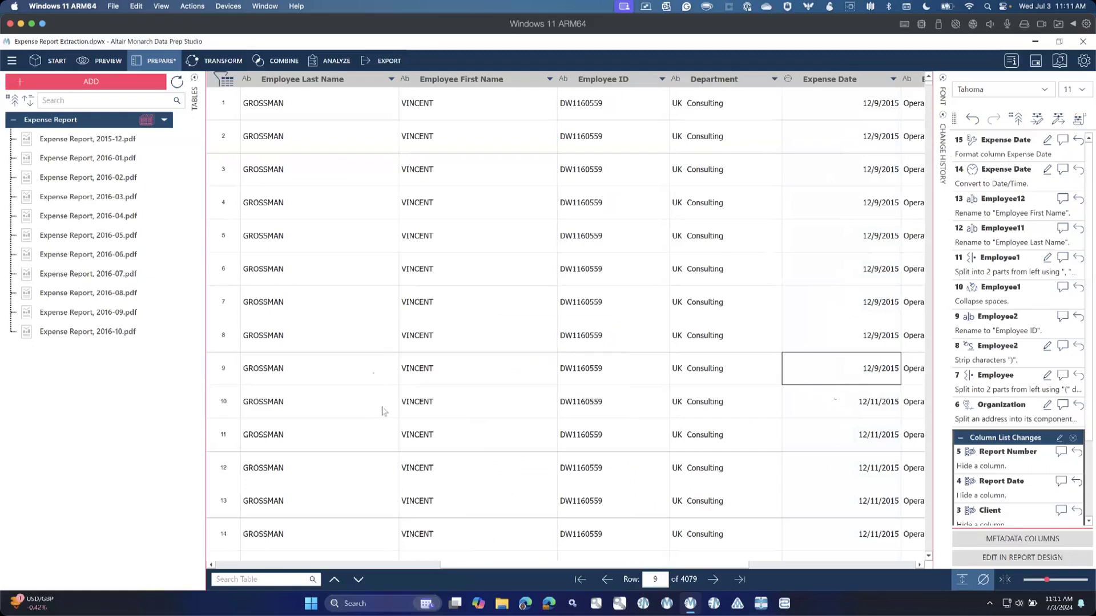
pyautogui.click(472, 423)
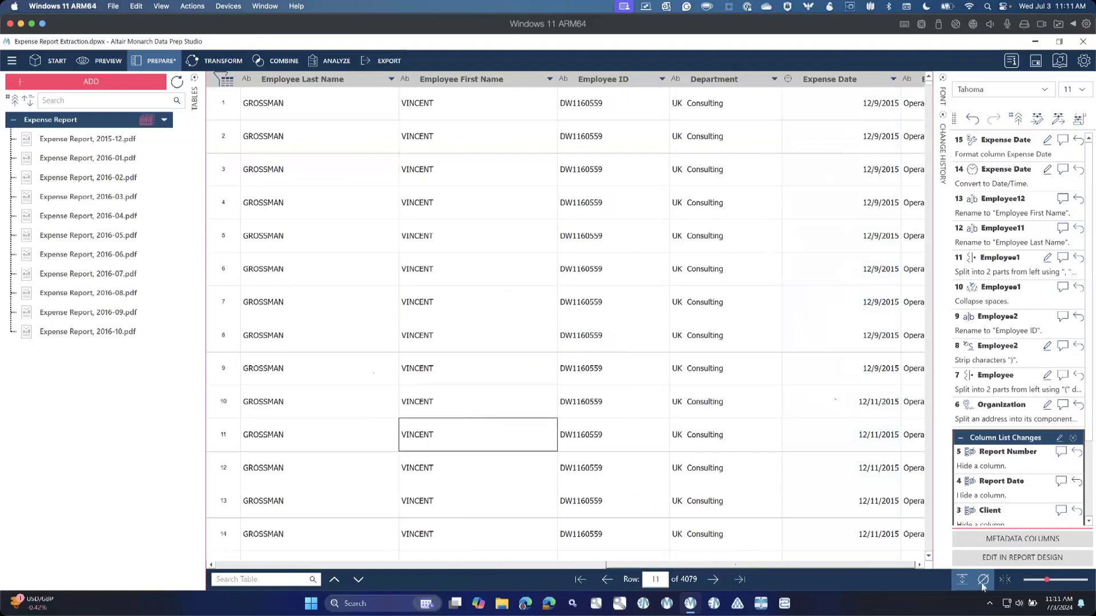
pyautogui.hscroll(5, 890, 399)
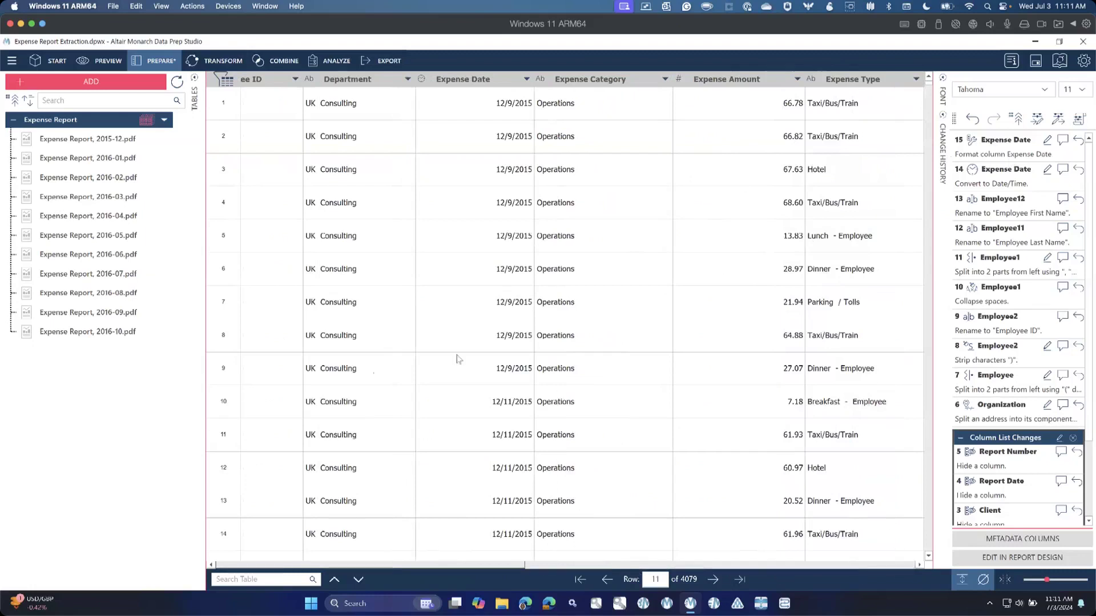
pyautogui.hscroll(-5, 456, 358)
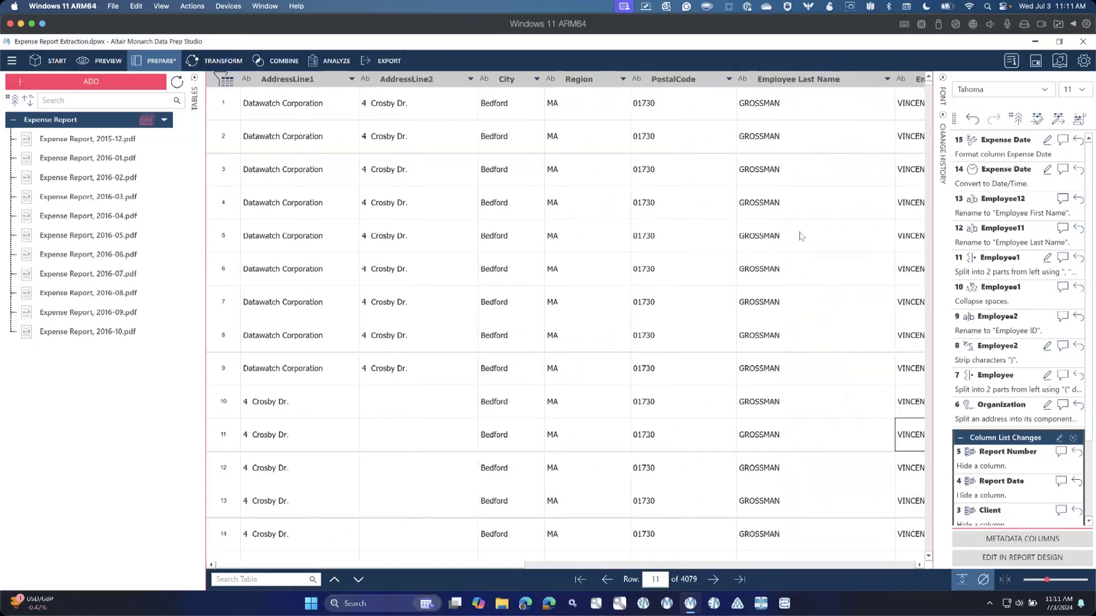
pyautogui.moveTo(490, 566); pyautogui.dragTo(612, 567)
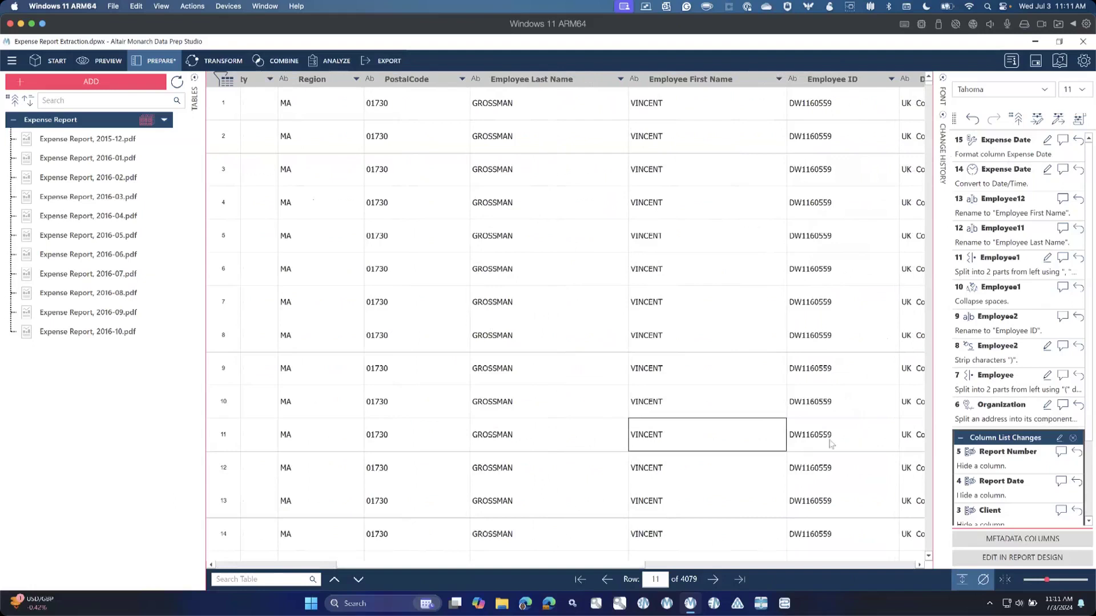
# Step: Start a Group transform of the expense table with Department and Expense Date as the group columns
pyautogui.click(221, 62)
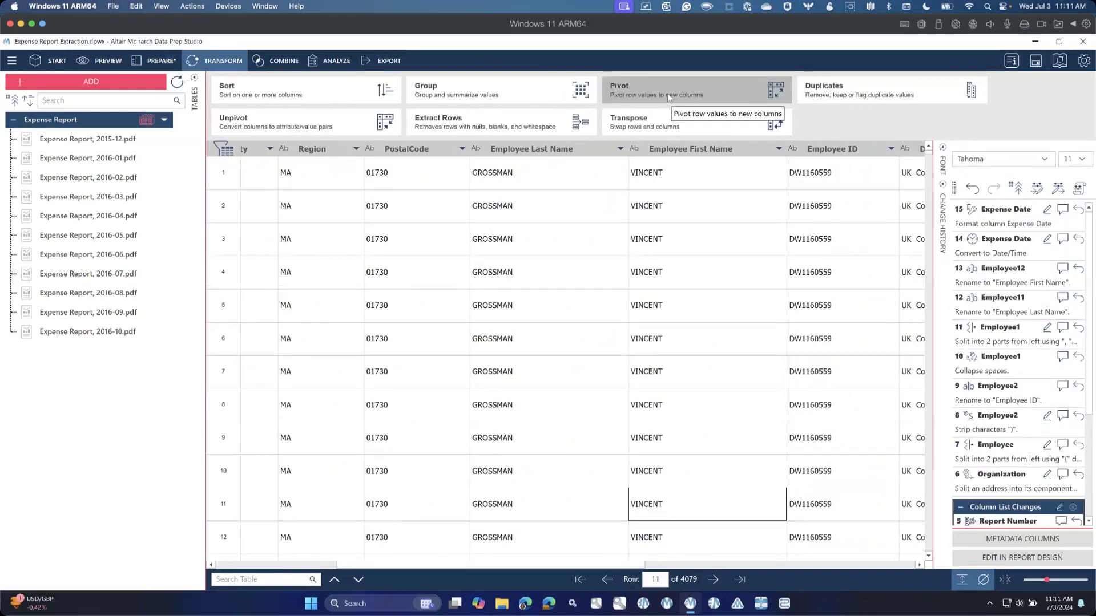
pyautogui.click(471, 97)
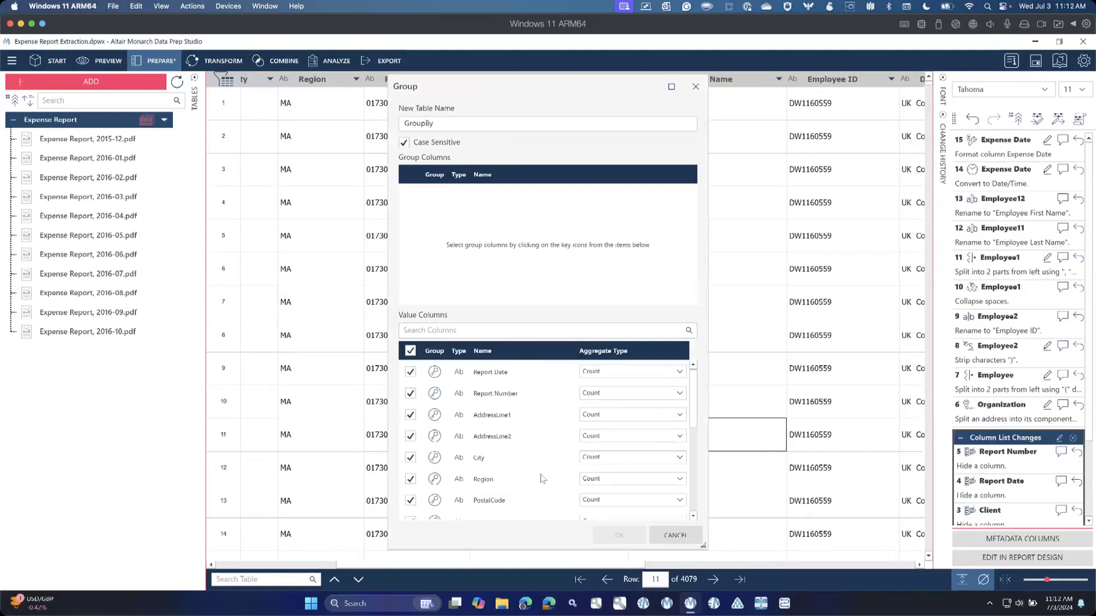
pyautogui.scroll(-1, 480, 449)
pyautogui.scroll(-2, 480, 449)
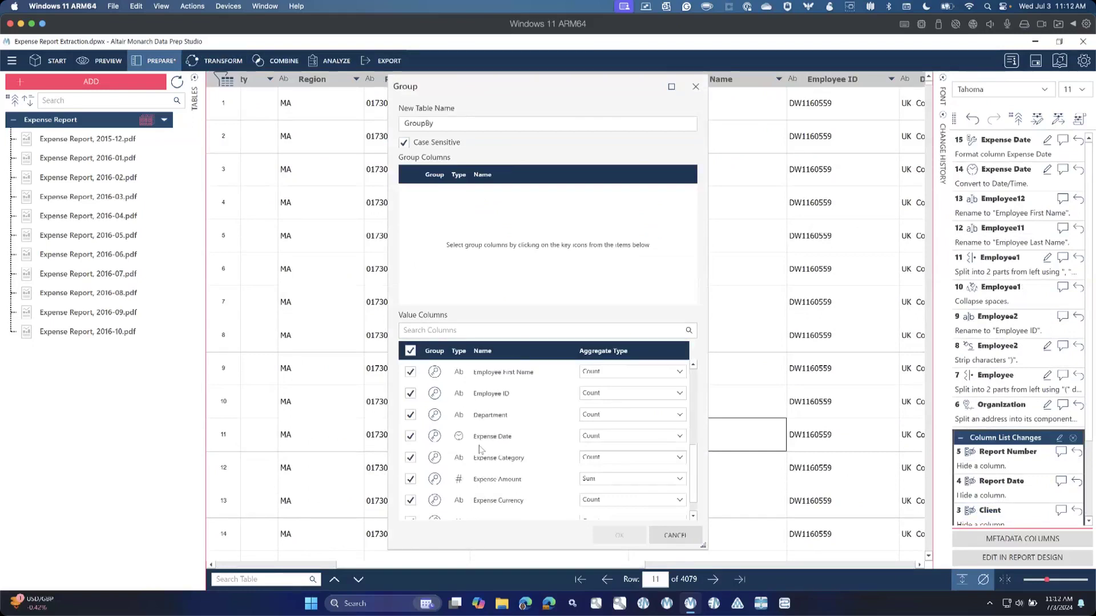
pyautogui.click(435, 416)
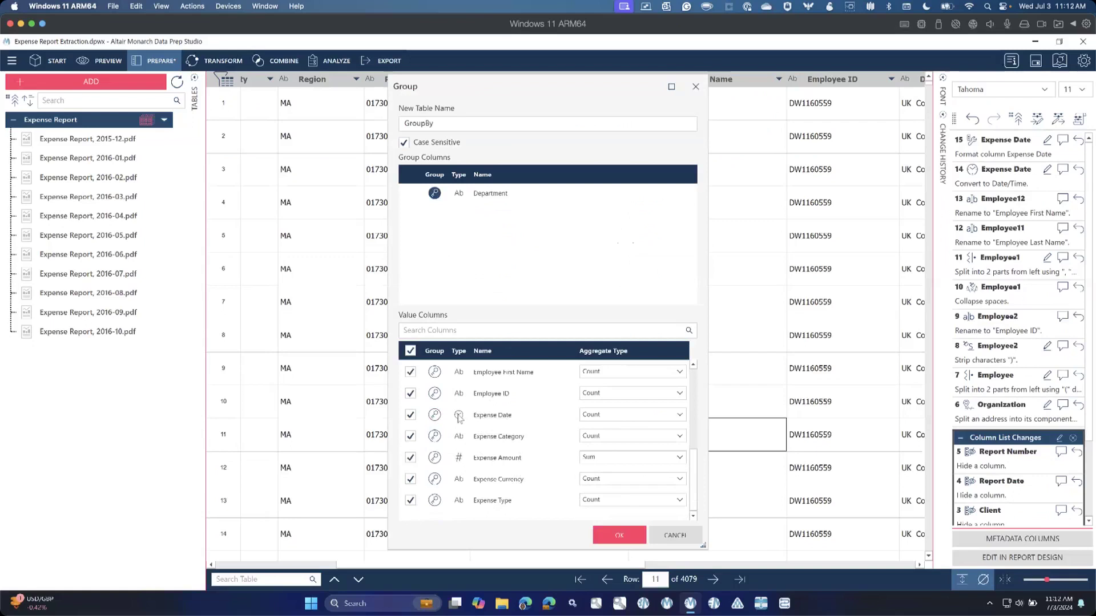
pyautogui.click(434, 415)
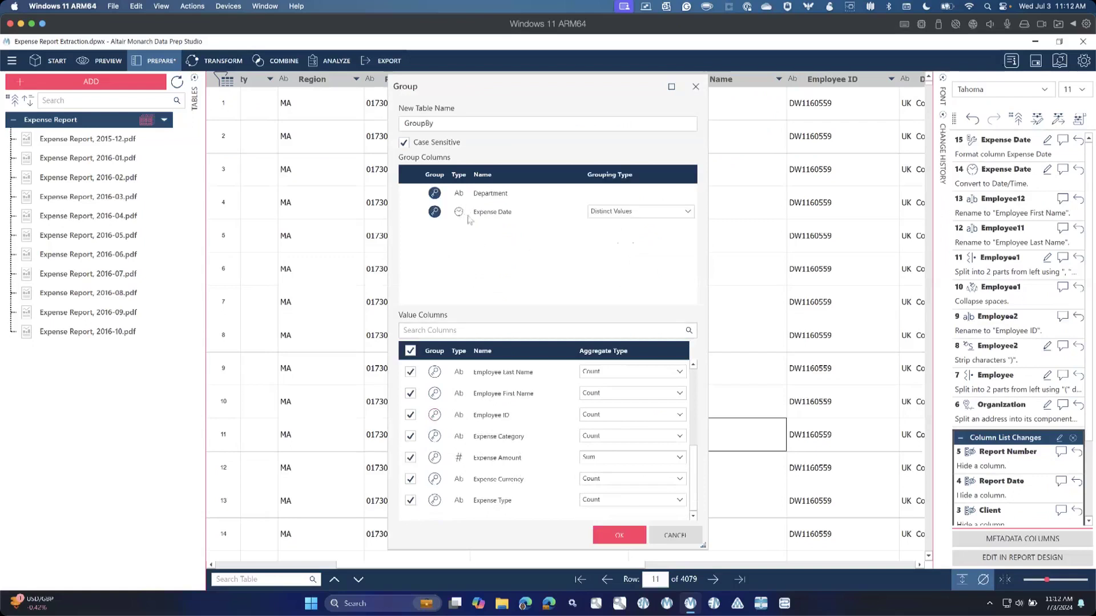
# Step: Set the grouping type of Expense Date to Calendar Year instead of Distinct Values
pyautogui.click(633, 212)
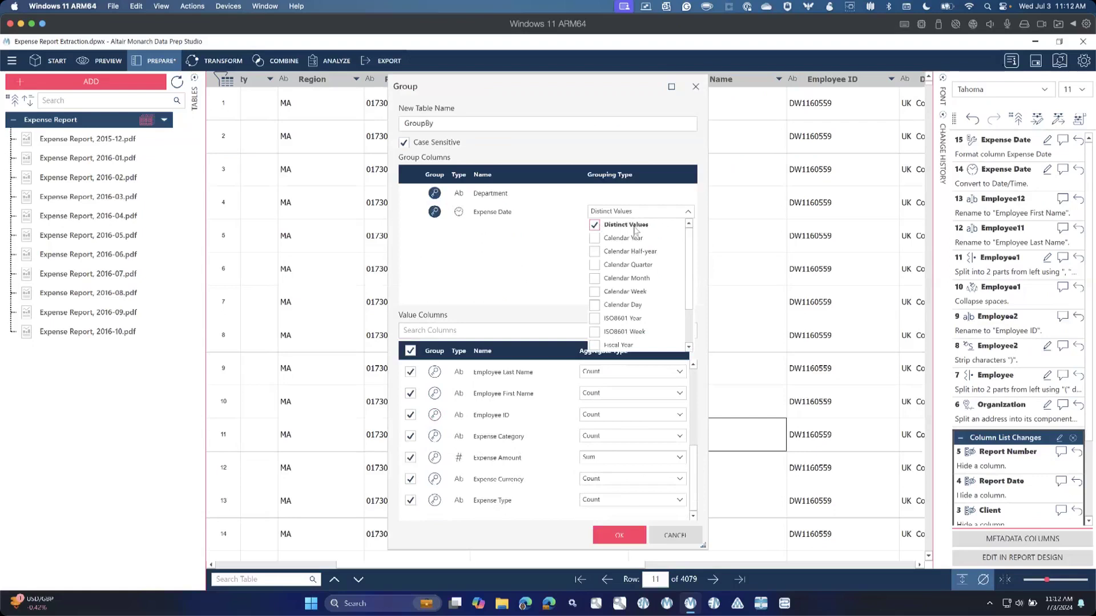
pyautogui.click(596, 225)
pyautogui.click(597, 239)
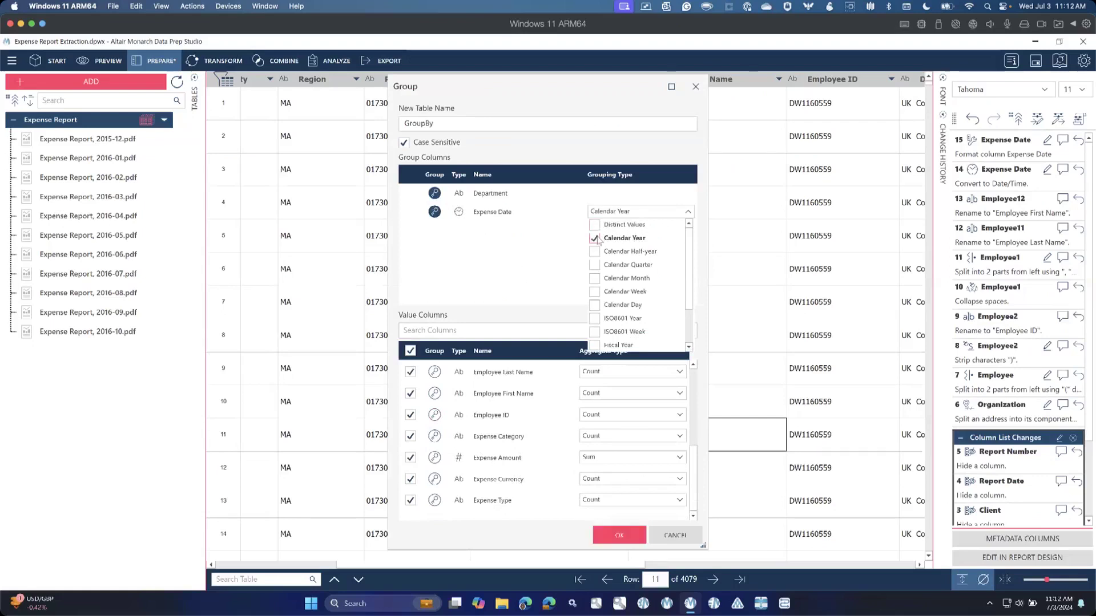
pyautogui.scroll(-2, 600, 242)
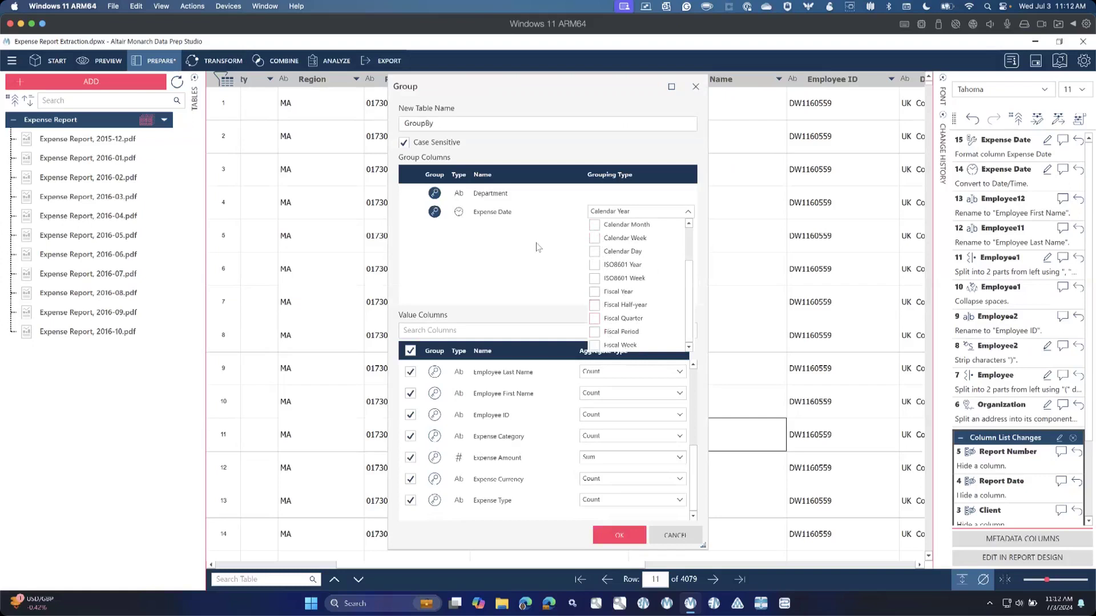
pyautogui.scroll(2, 596, 345)
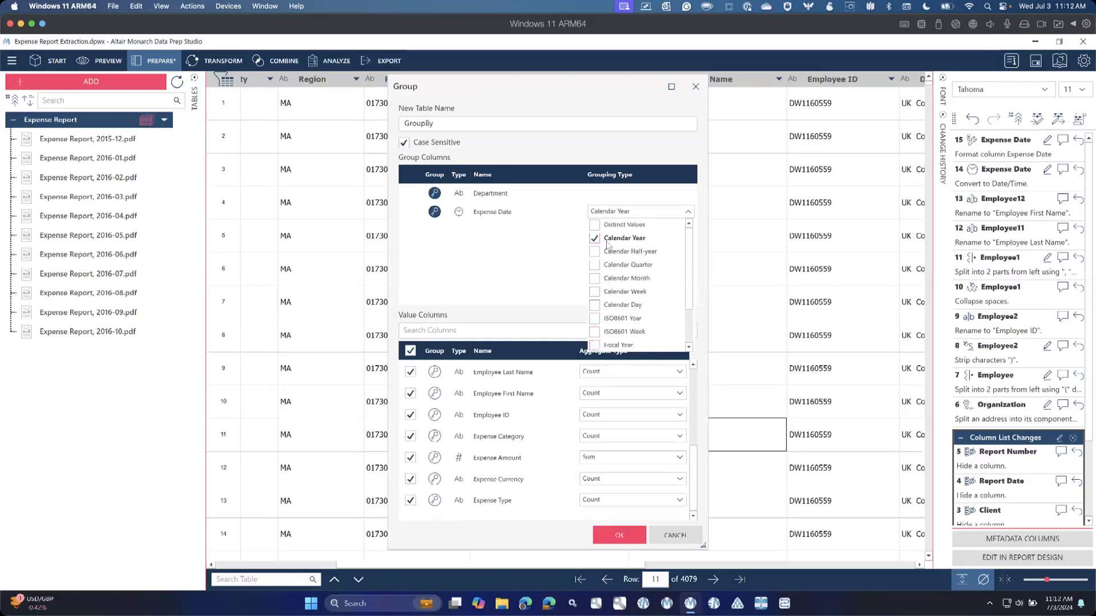
pyautogui.click(514, 267)
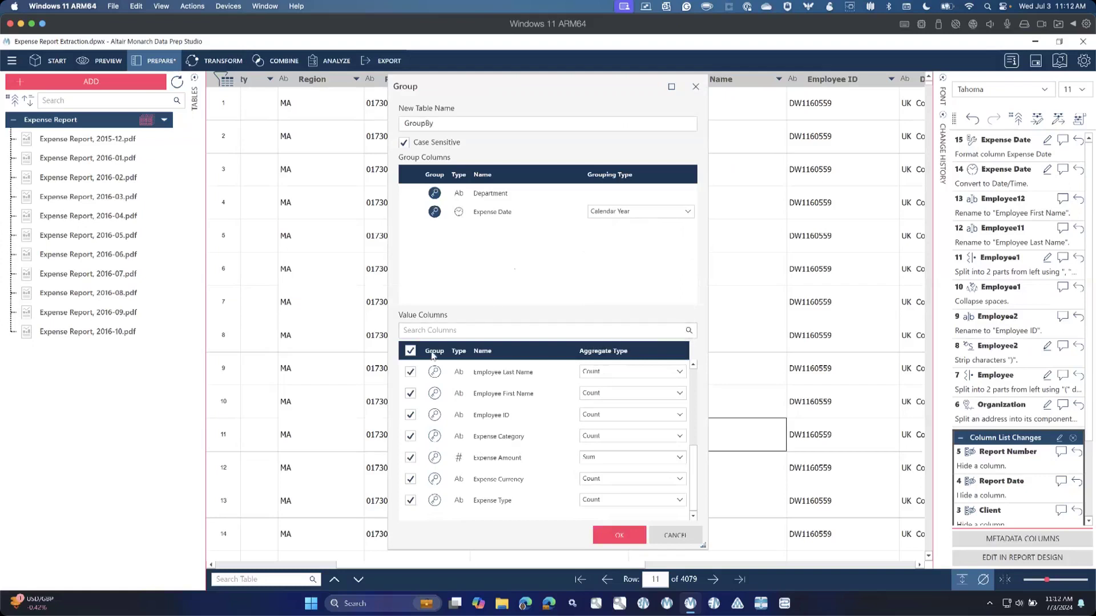
# Step: Include only Expense Amount as a value column, aggregated by Sum, and create the grouped table
pyautogui.click(410, 351)
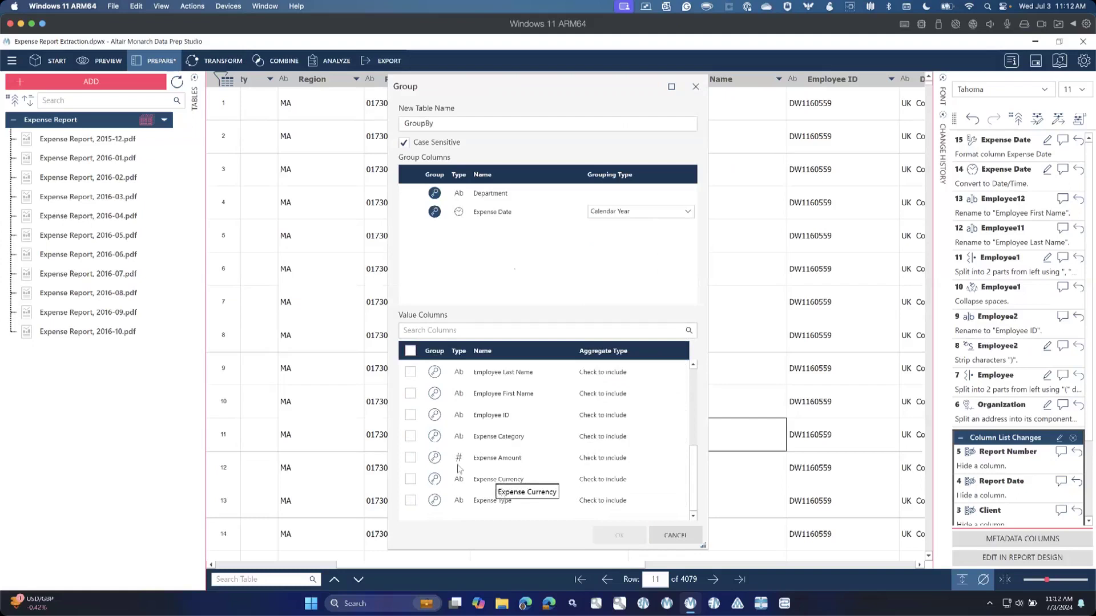
pyautogui.click(411, 458)
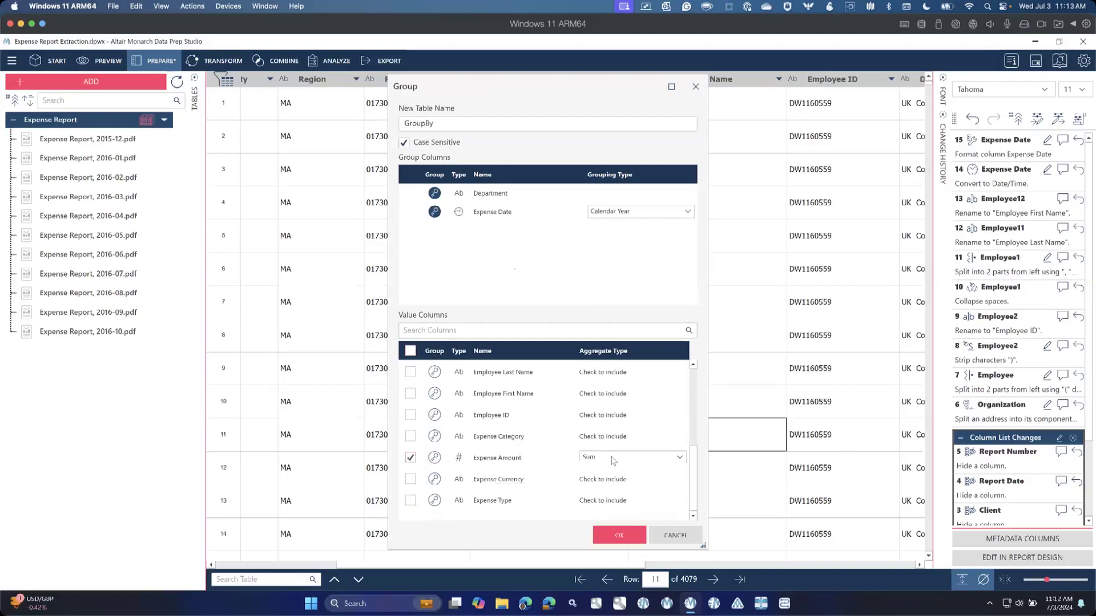
pyautogui.click(679, 458)
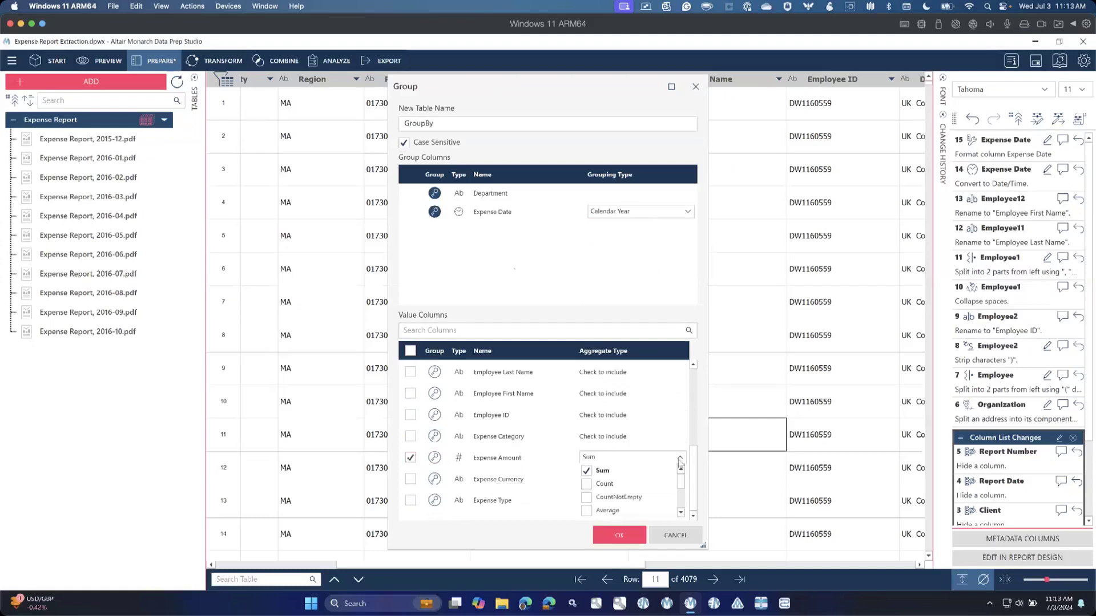
pyautogui.scroll(-2, 598, 489)
pyautogui.scroll(2, 599, 491)
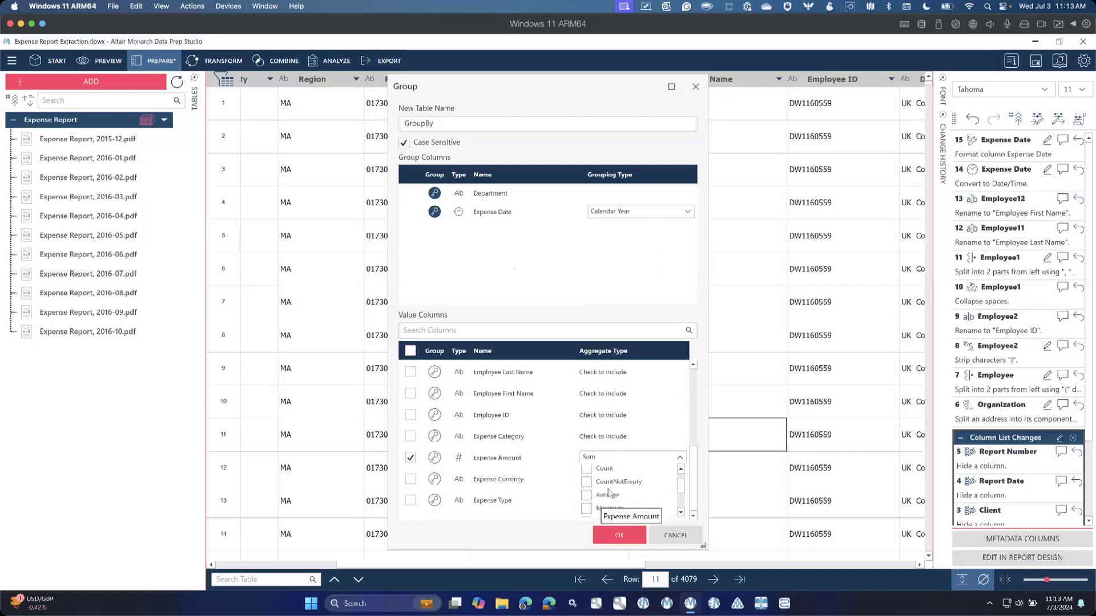
pyautogui.scroll(-2, 605, 492)
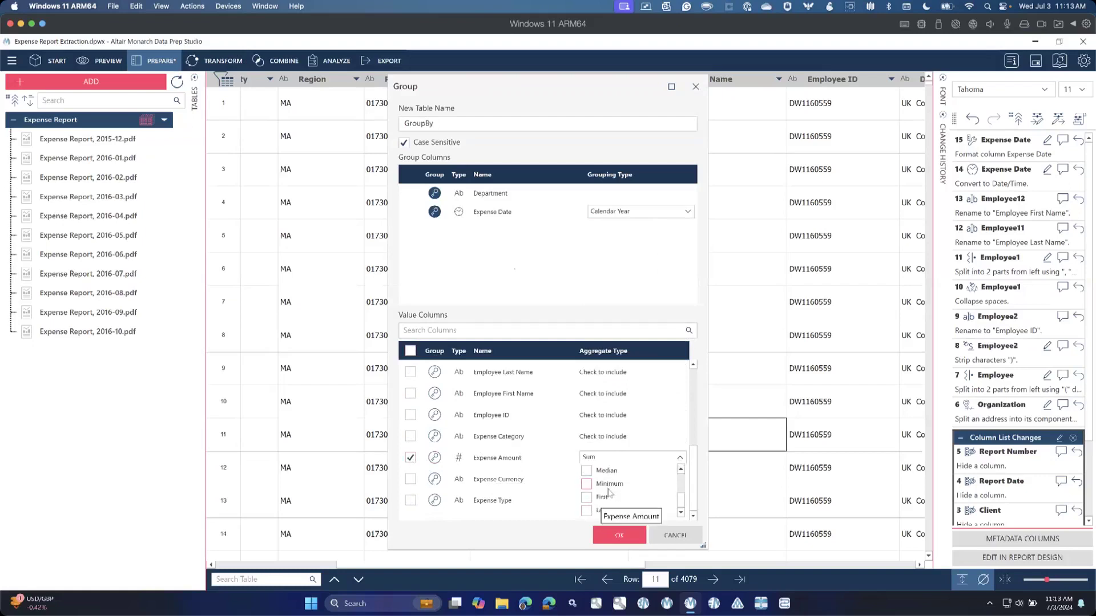
pyautogui.click(546, 530)
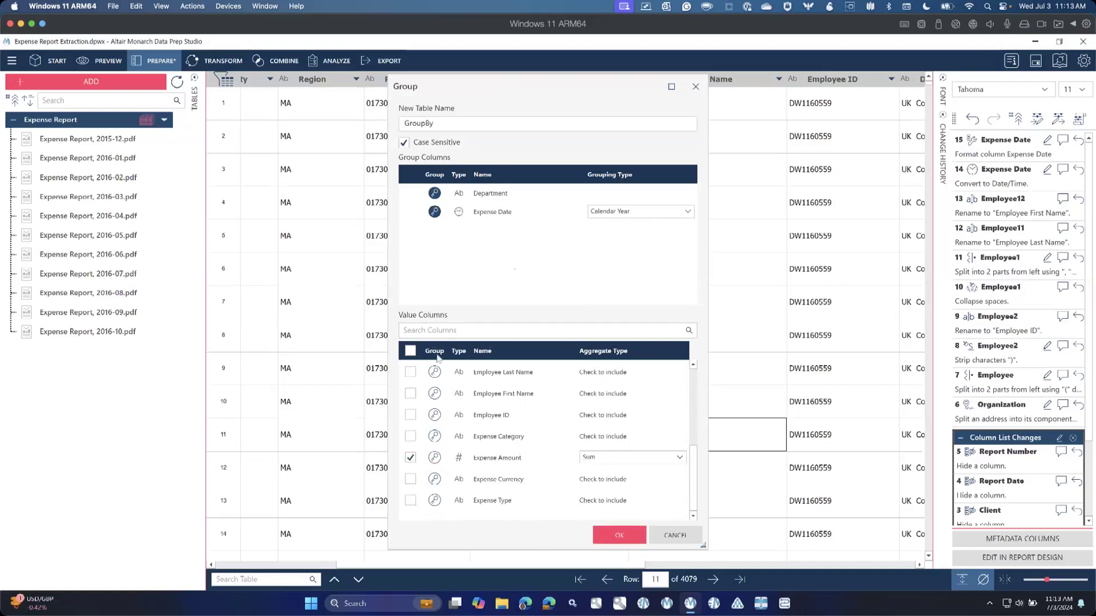
pyautogui.click(620, 535)
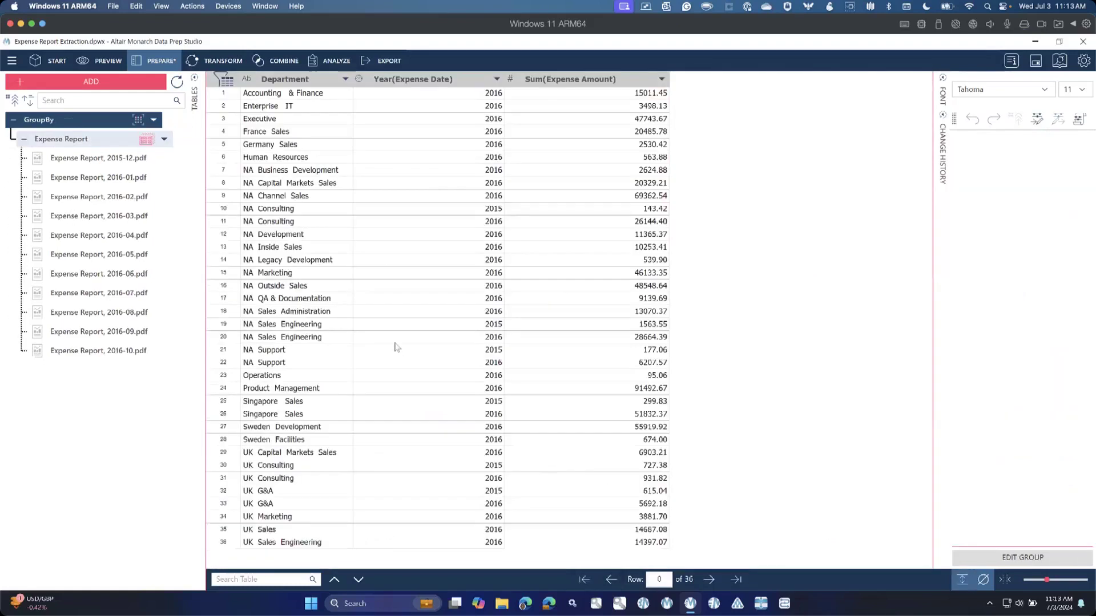
pyautogui.moveTo(279, 93); pyautogui.dragTo(279, 195)
pyautogui.moveTo(407, 109); pyautogui.dragTo(454, 254)
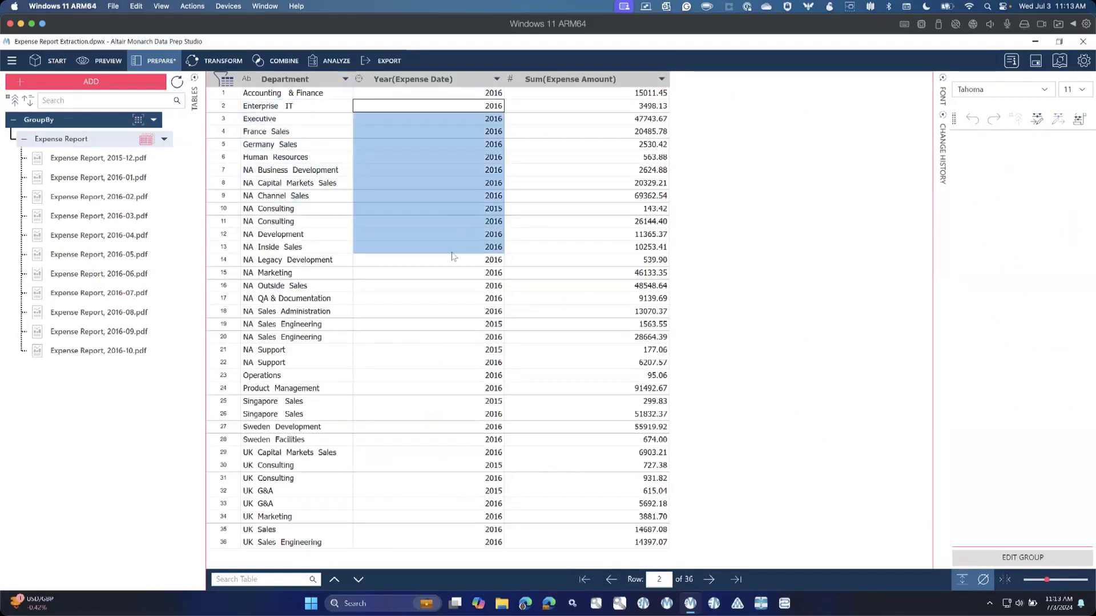
pyautogui.moveTo(628, 111); pyautogui.dragTo(665, 313)
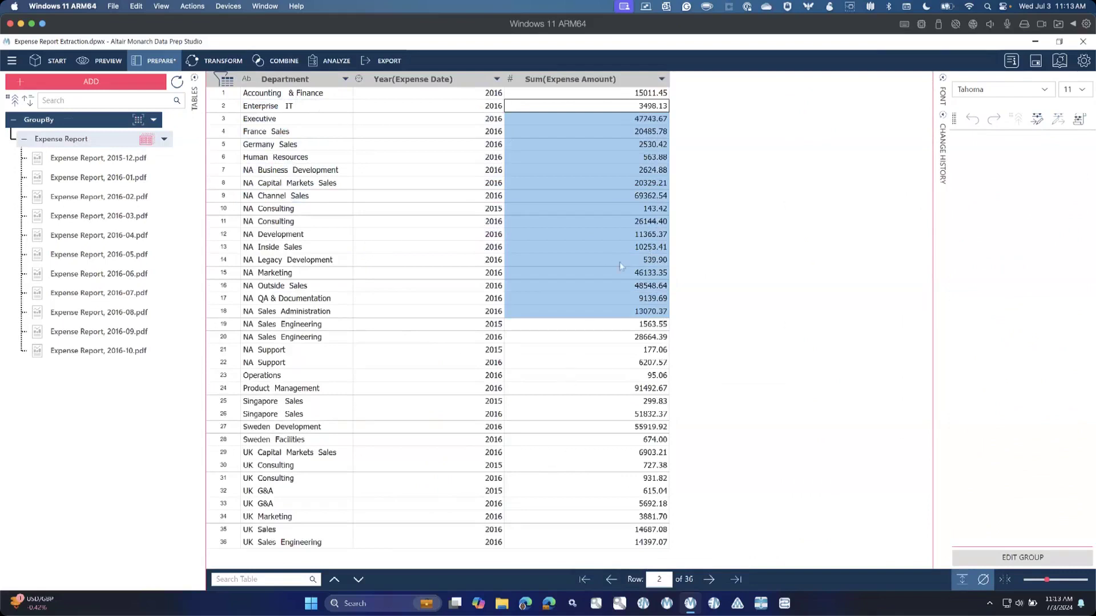
# Step: Format the Sum(Expense Amount) column of the grouped table as Currency
pyautogui.rightClick(633, 224)
pyautogui.click(589, 207)
pyautogui.rightClick(567, 314)
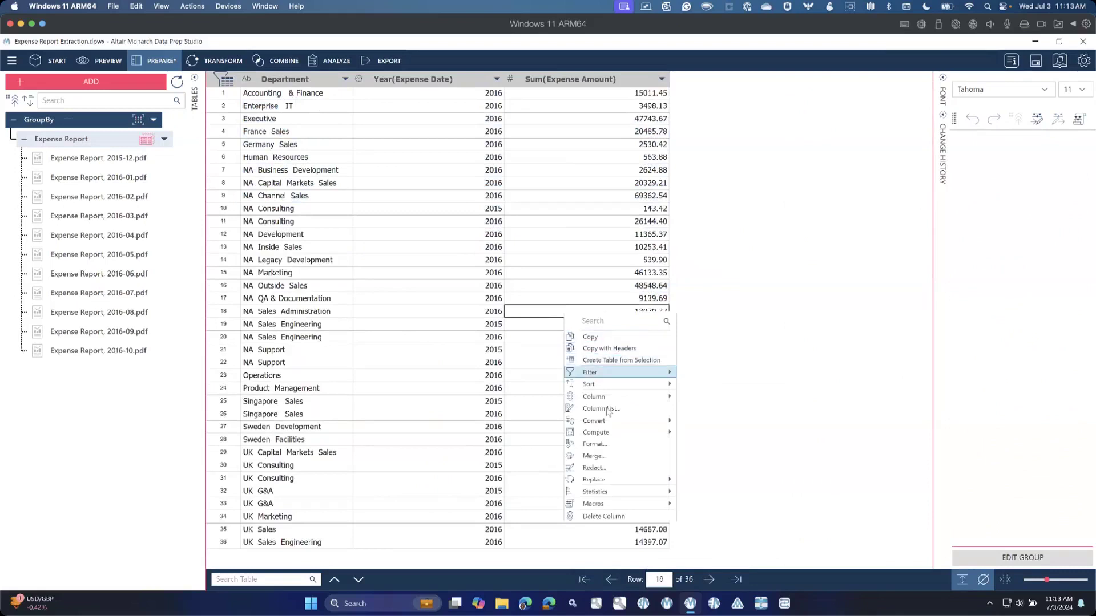
pyautogui.click(626, 446)
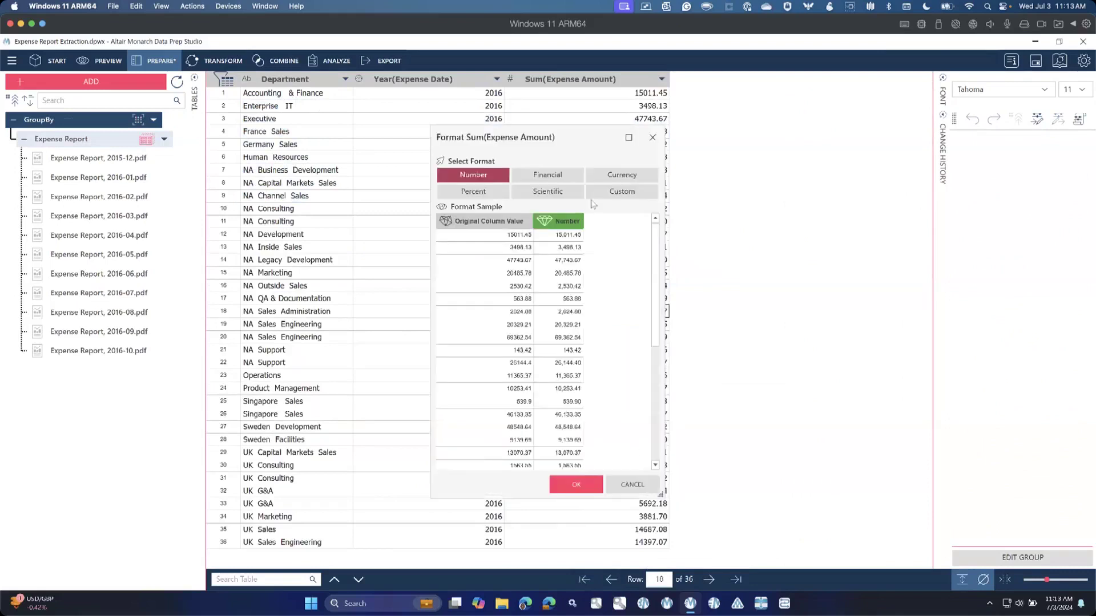
pyautogui.click(607, 181)
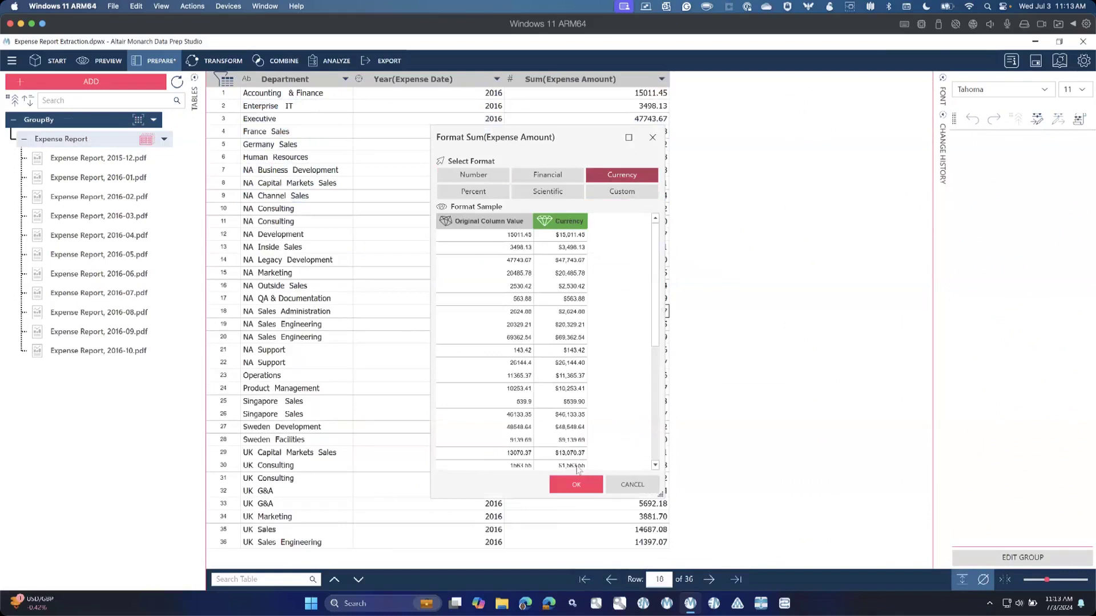
pyautogui.click(577, 481)
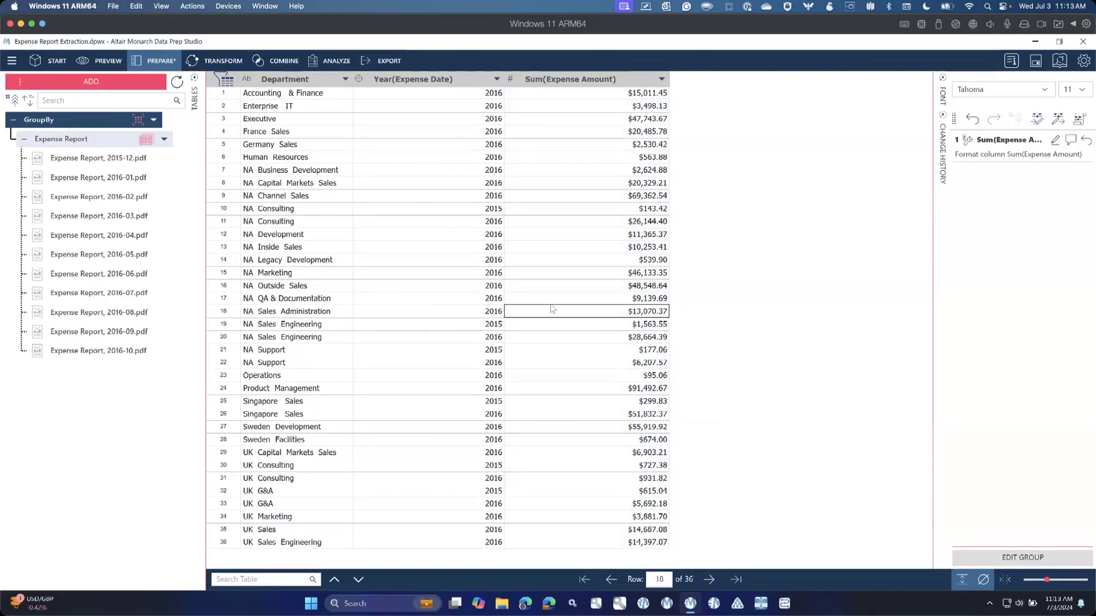
# Step: Examine the columns of the source Expense Report table, and return to the GroupBy table
pyautogui.click(95, 143)
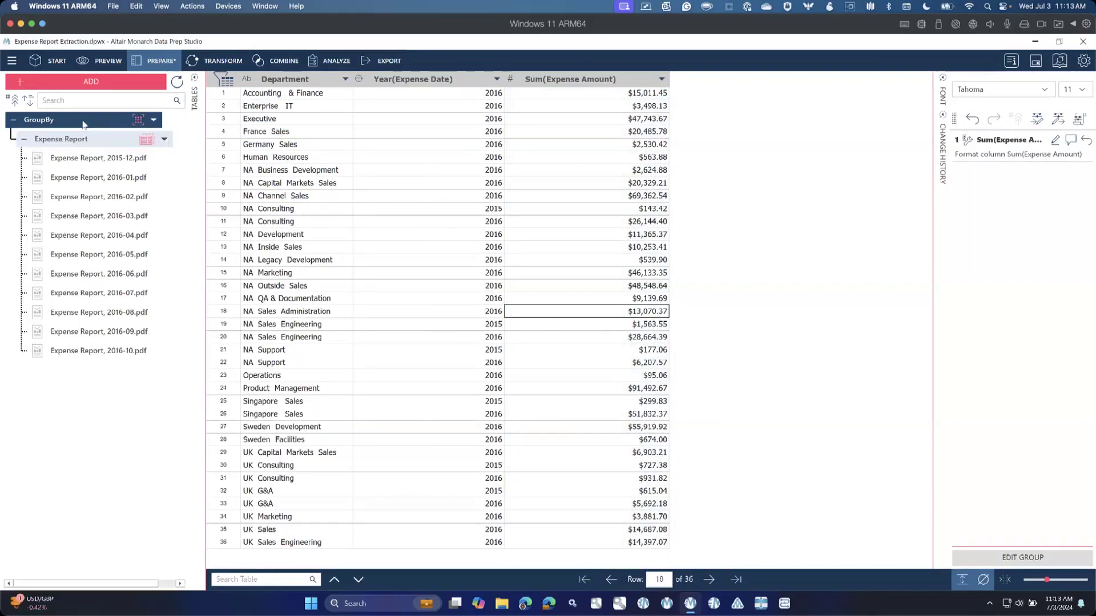
pyautogui.click(77, 139)
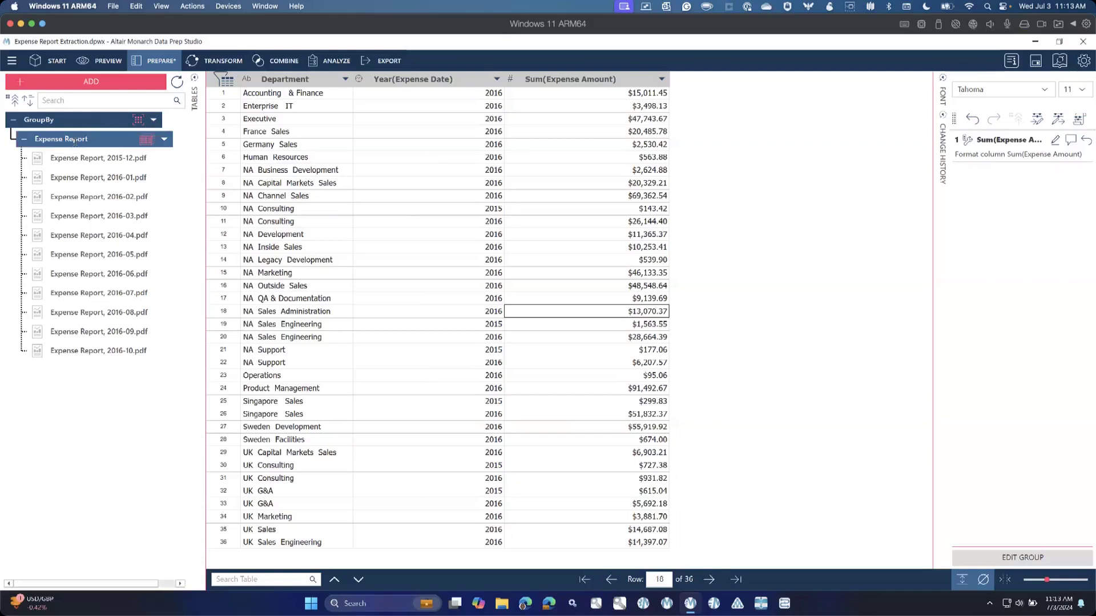
pyautogui.click(75, 140)
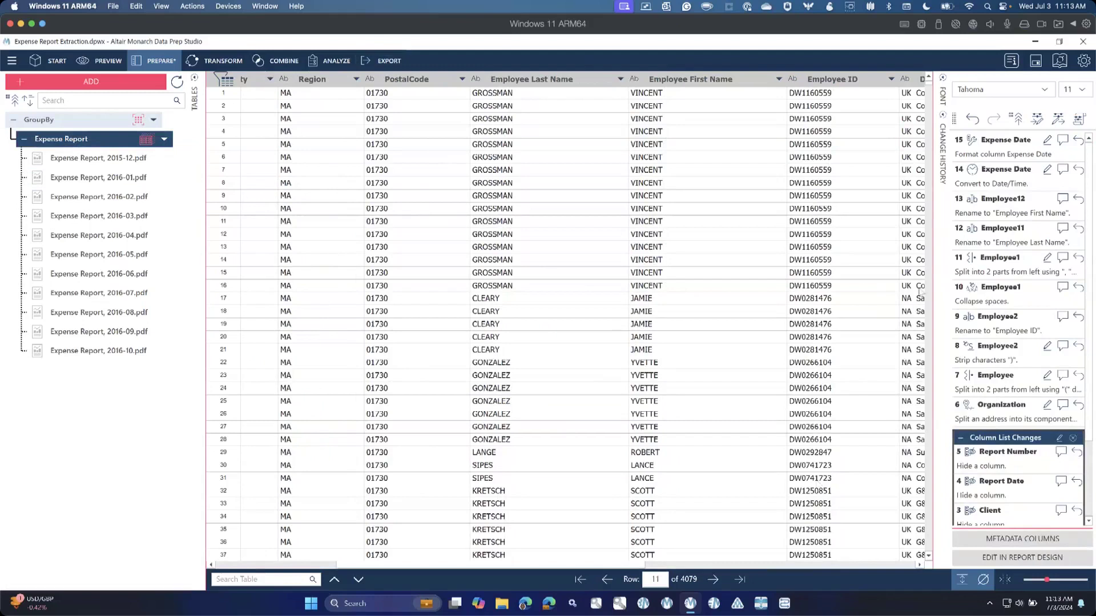
pyautogui.moveTo(586, 565); pyautogui.dragTo(816, 552)
pyautogui.click(96, 124)
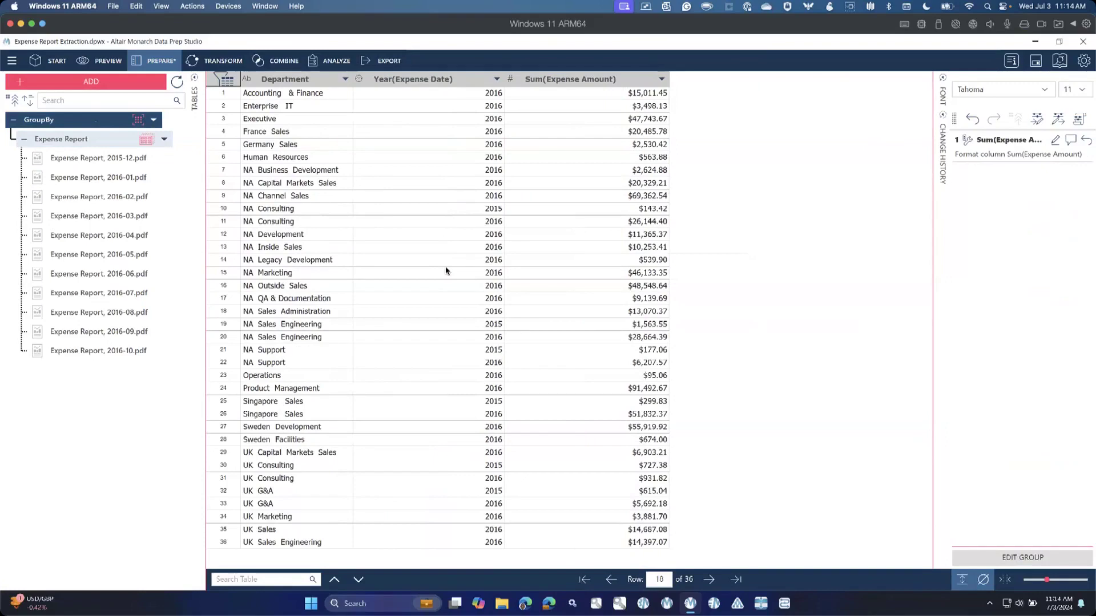
# Step: Switch from the data prep workspace to the presentation slide show
pyautogui.hotkey('ctrl', 'Up')
pyautogui.click(408, 357)
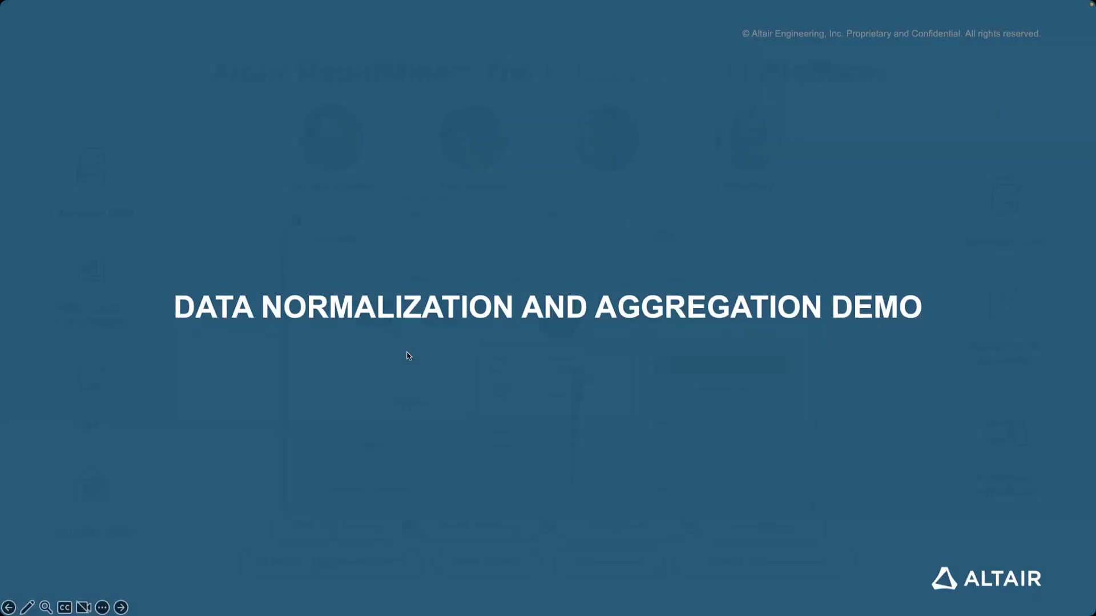